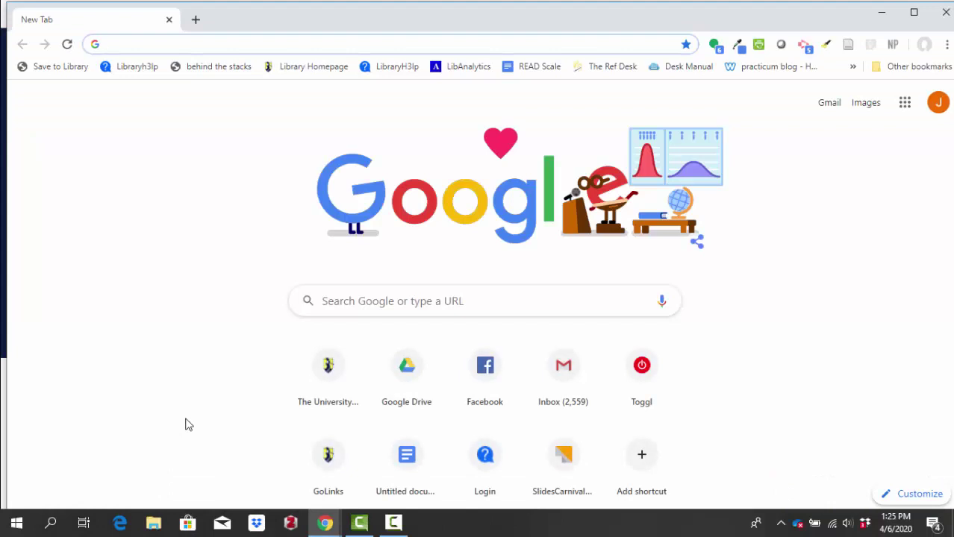
Open the English 108 research guide at uncg.libguides.com/eng108.
type("uncg.libguides.")
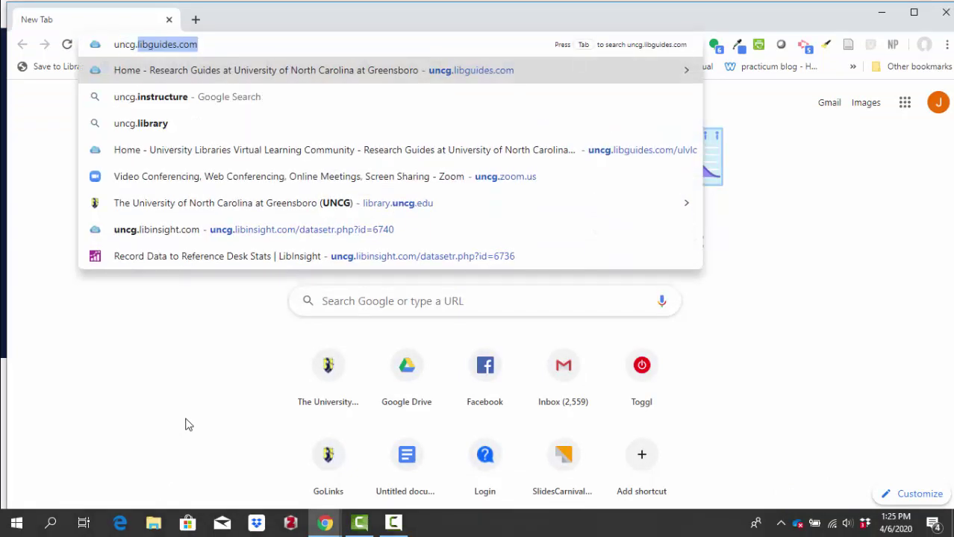
type("com/")
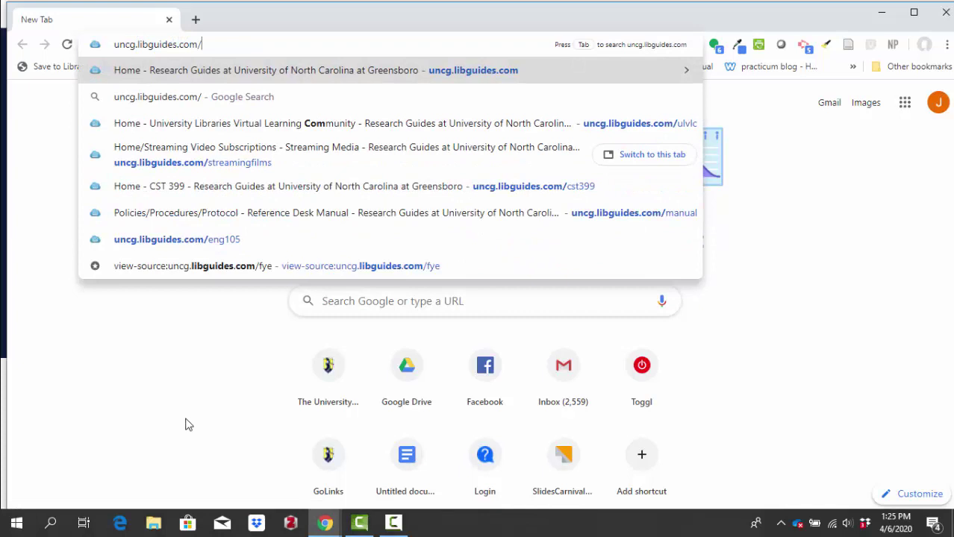
type("eng10")
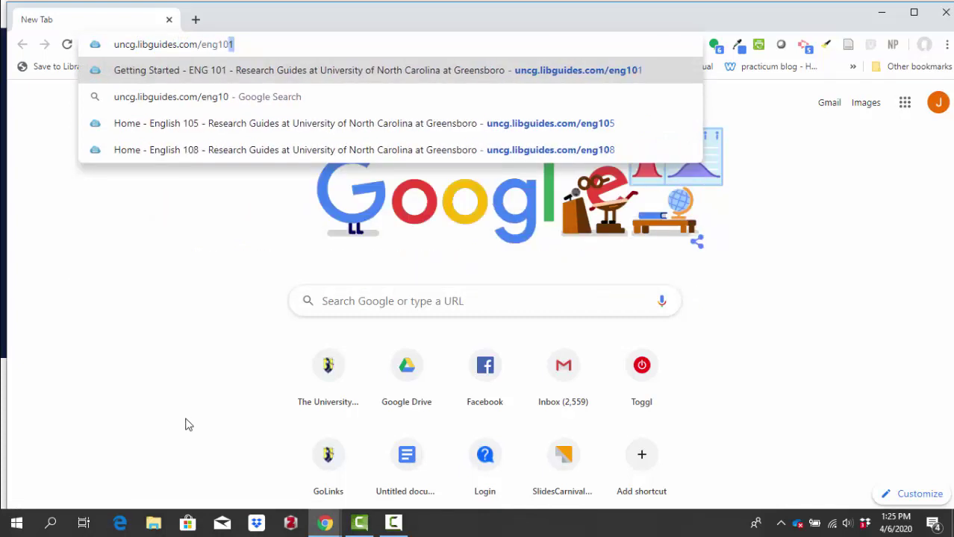
type("8")
key("Return")
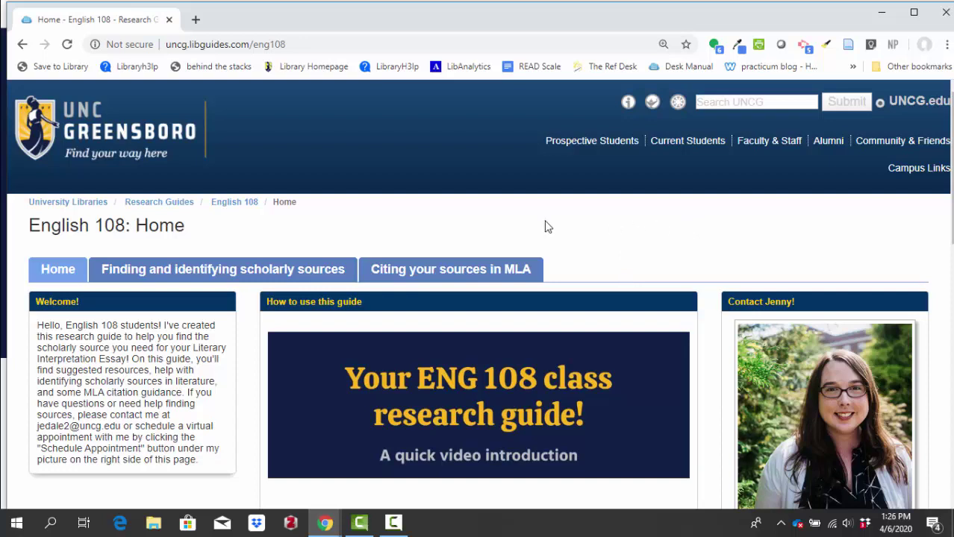
Open the Literary Reference Center database from the guide's page on finding and identifying scholarly sources, and dismiss the Zotero proxy notice.
left_click(261, 274)
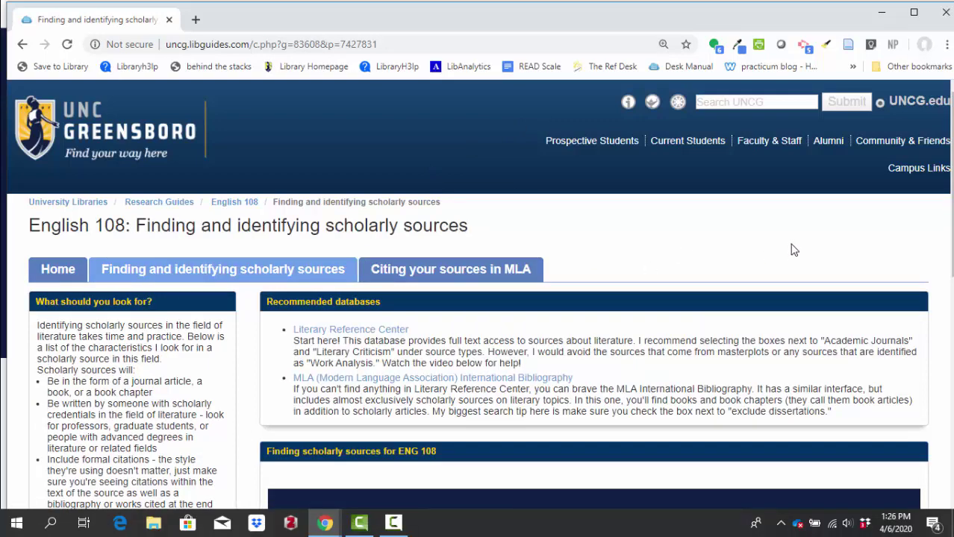
left_click(374, 338)
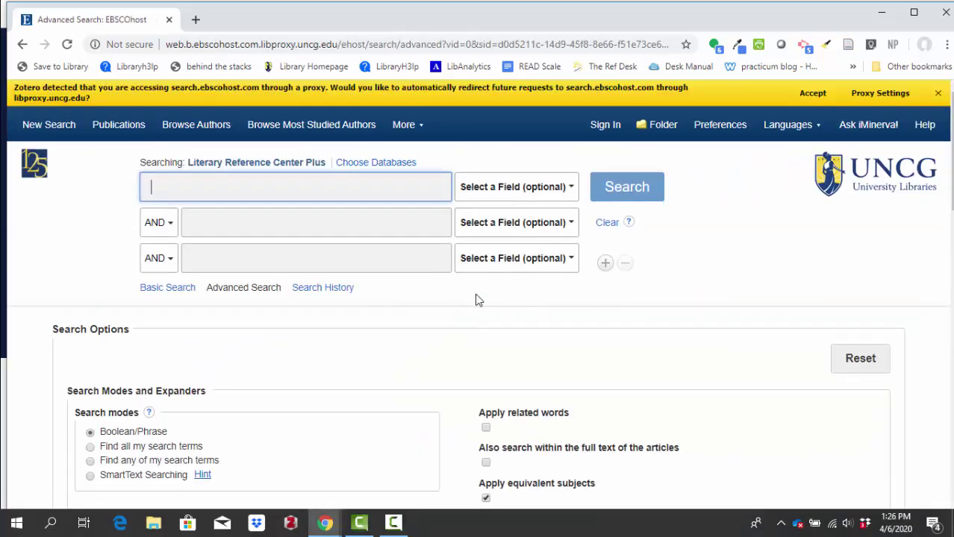
left_click(941, 102)
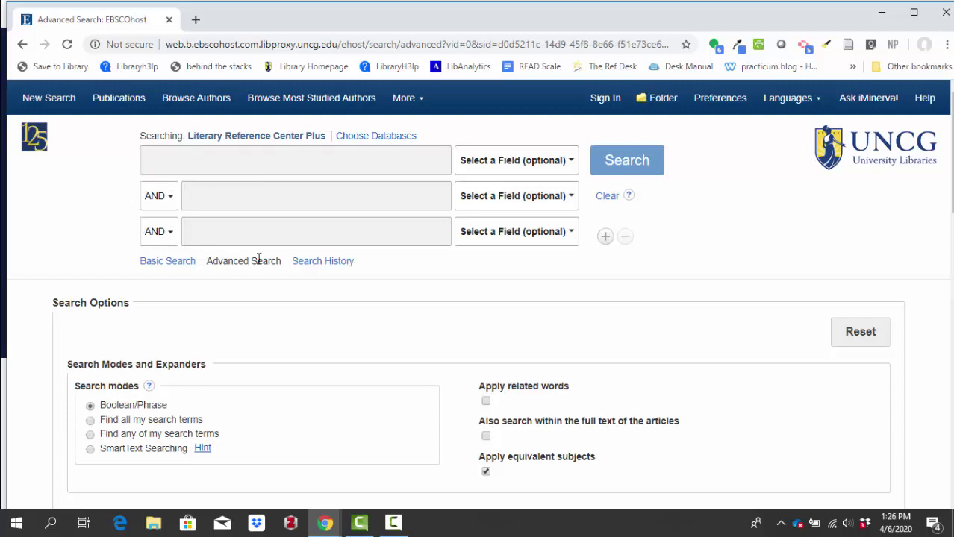
Search Literary Reference Center Plus for "Down and Out in Paris and London".
left_click(241, 164)
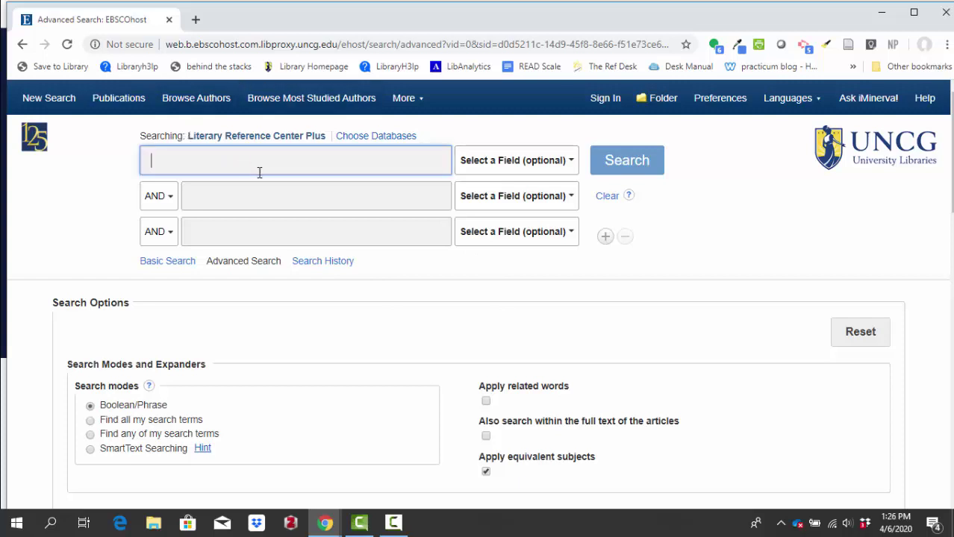
type("Down a")
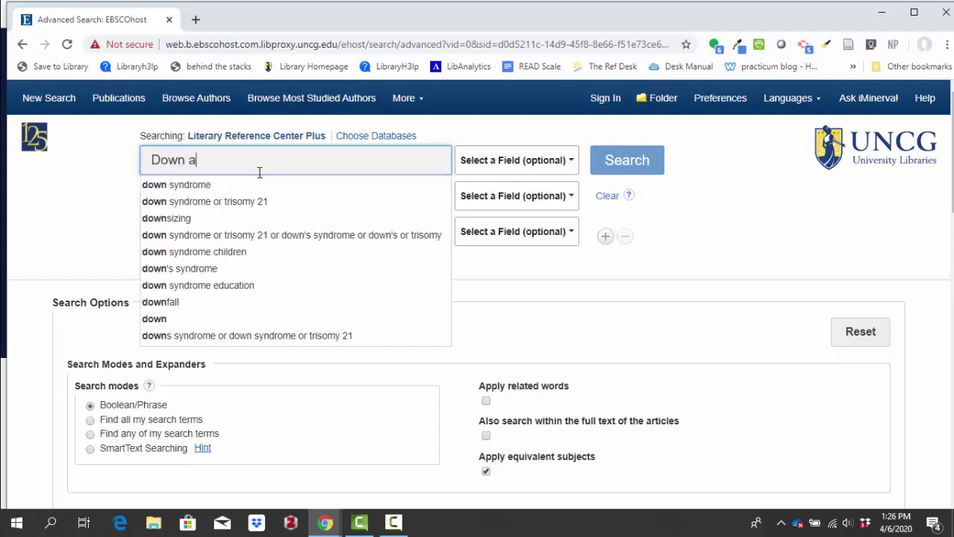
type("nd Out in Parish and")
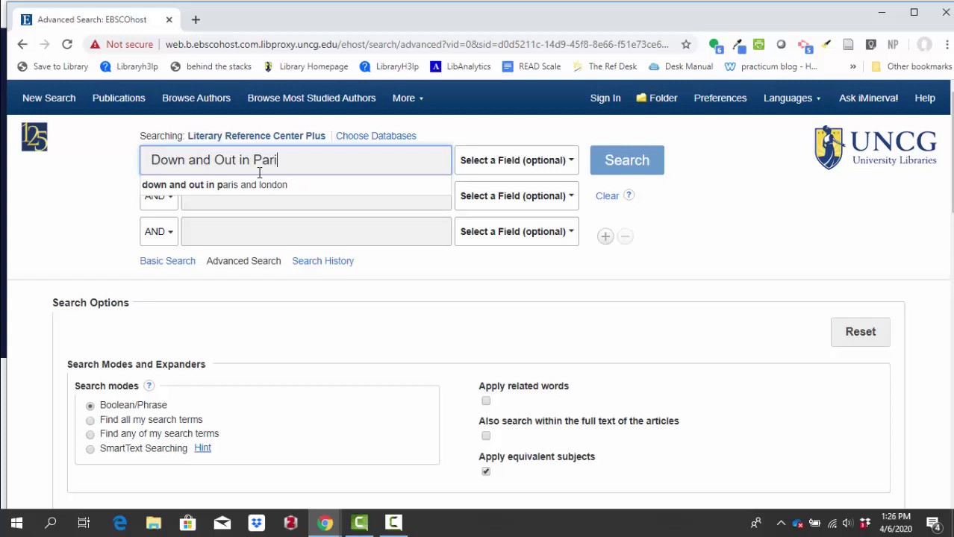
key("BackSpace")
key("BackSpace")
type("and London")
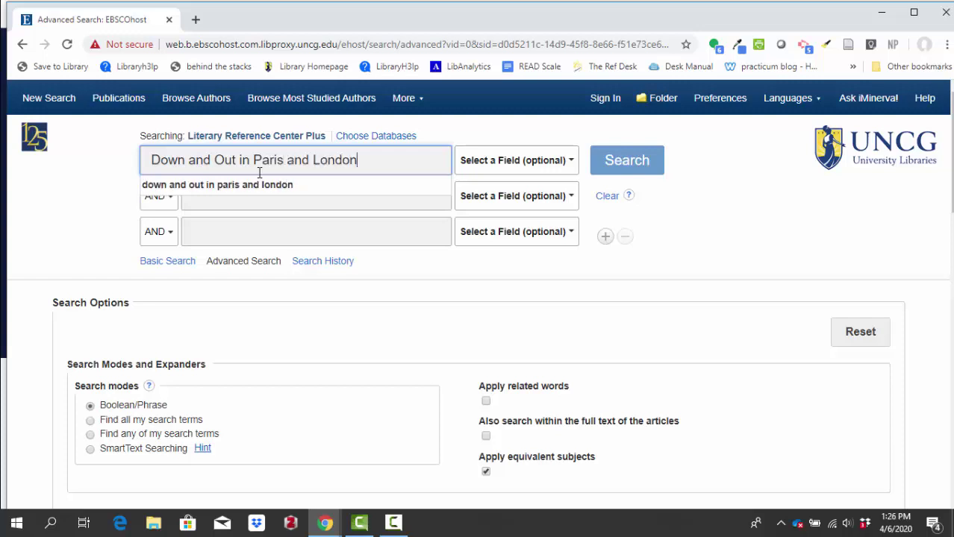
key("Return")
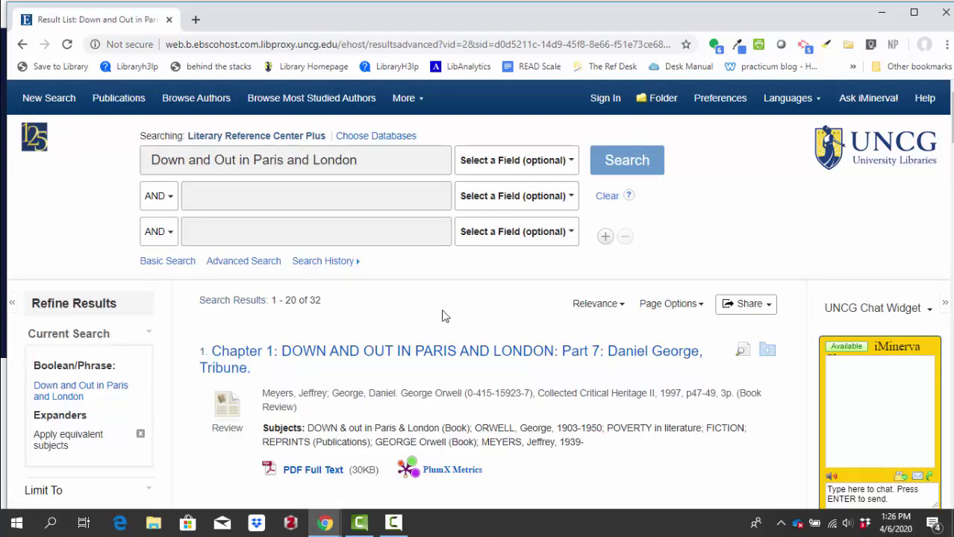
Look through the search results and limit them to the source types Academic Journals and Literary Criticism.
scroll(441, 309, "down", 2)
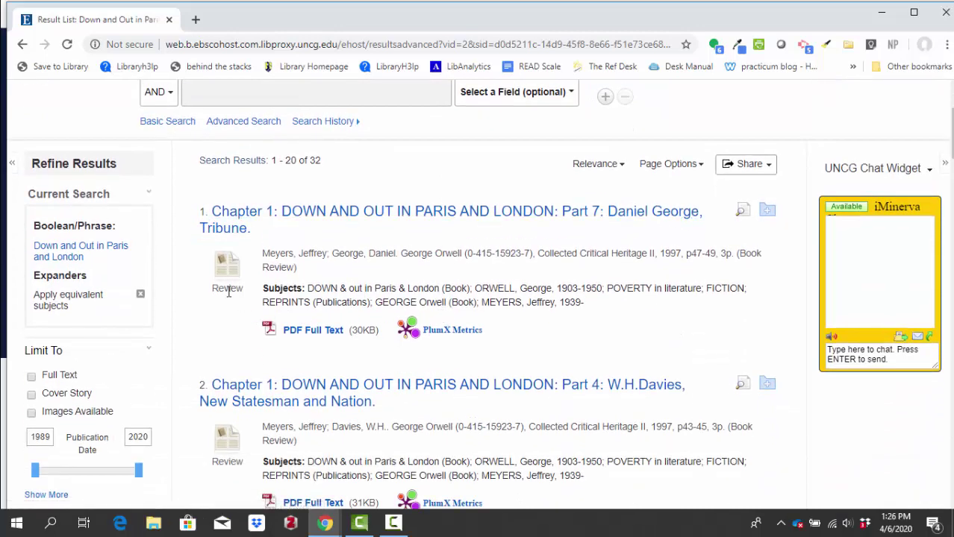
scroll(255, 313, "down", 5)
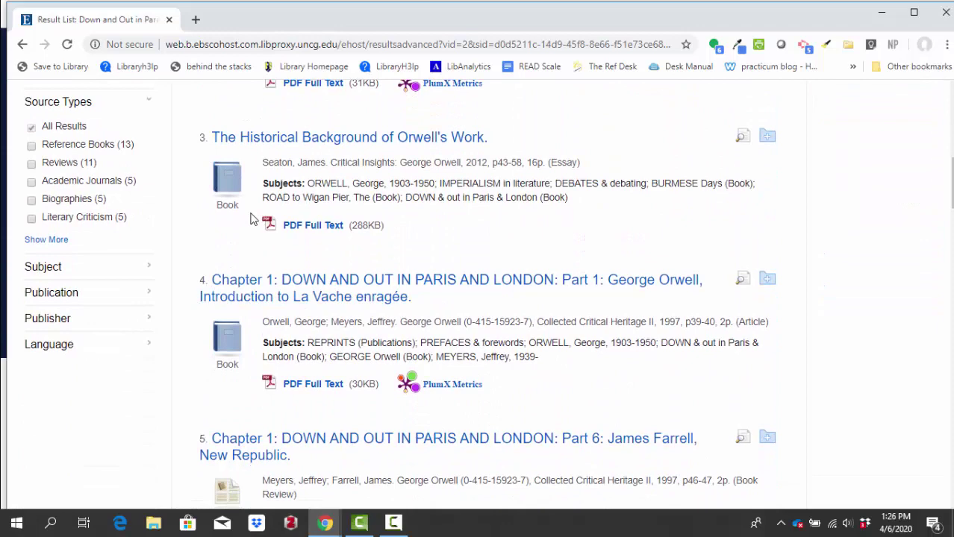
scroll(252, 219, "down", 5)
scroll(251, 220, "down", 8)
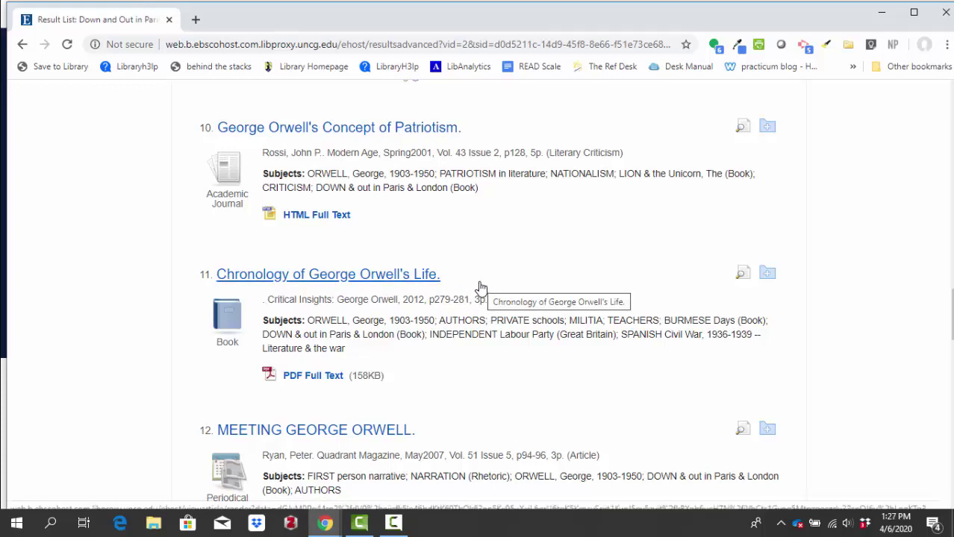
scroll(93, 212, "up", 1)
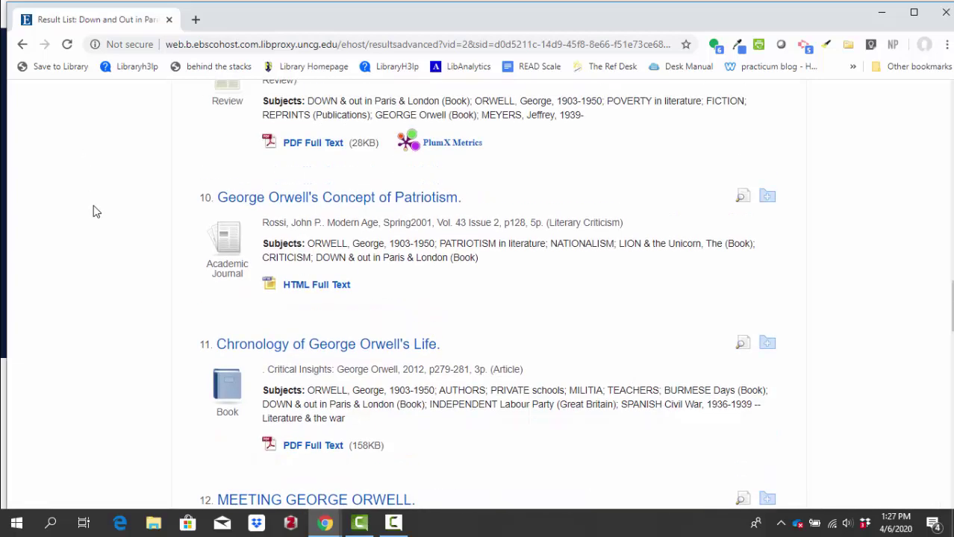
scroll(93, 212, "up", 15)
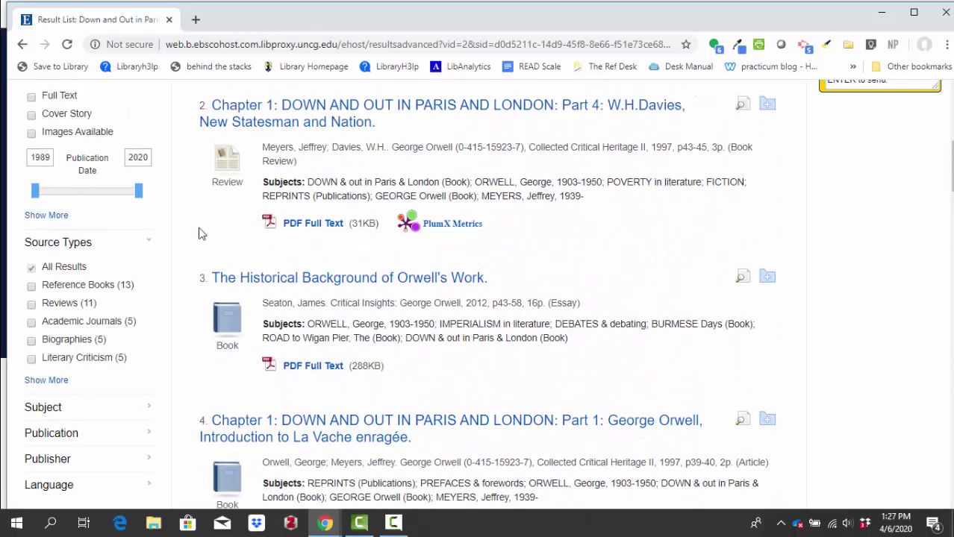
left_click(32, 323)
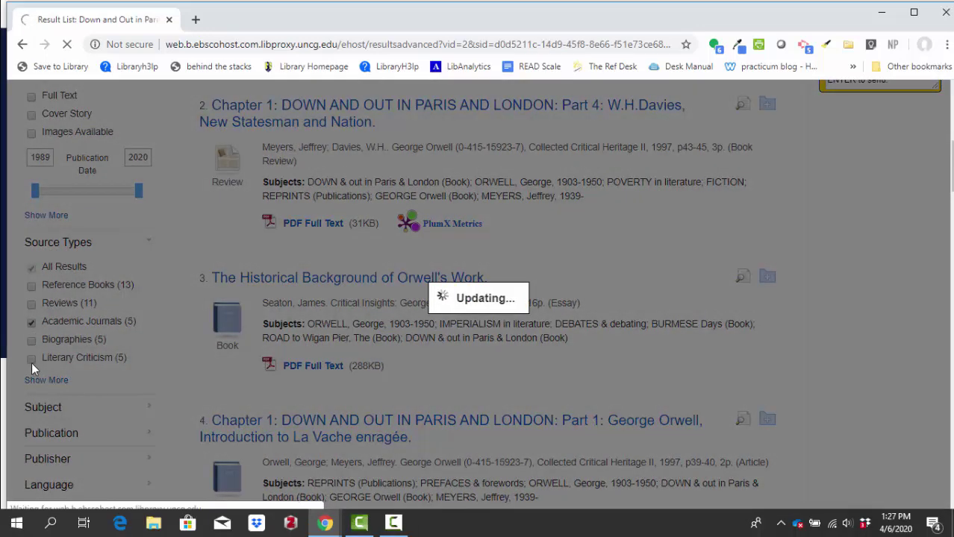
scroll(46, 366, "down", 7)
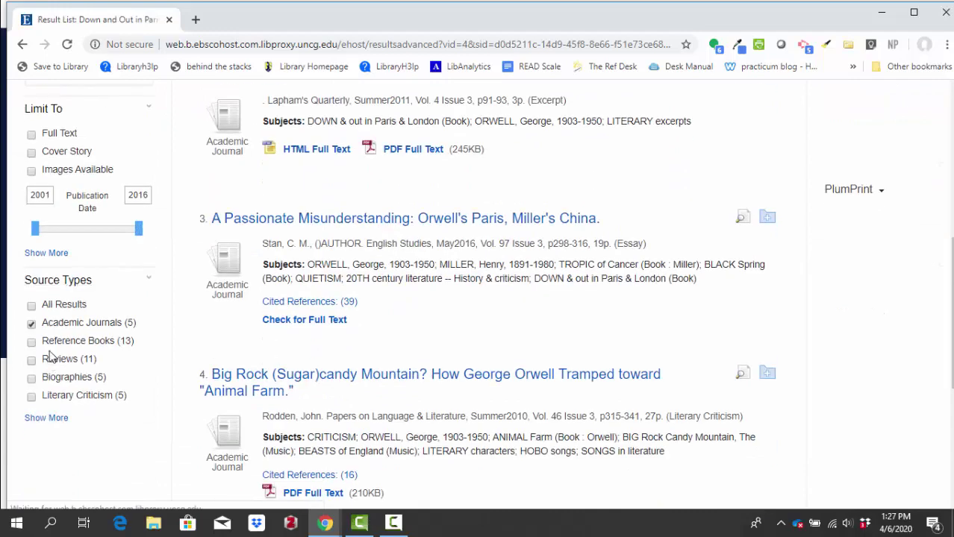
left_click(31, 396)
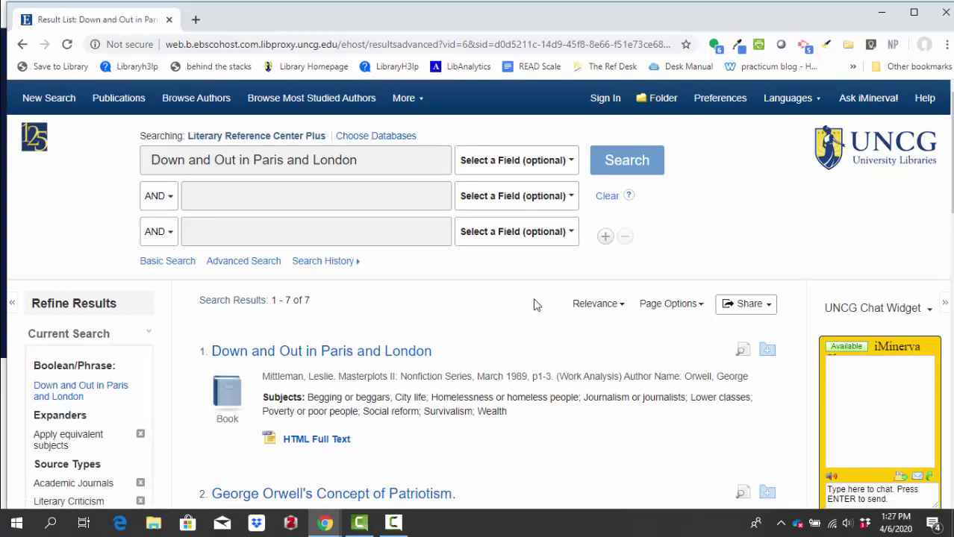
Examine the document type and the publication title in the first result's citation line.
scroll(535, 303, "down", 1)
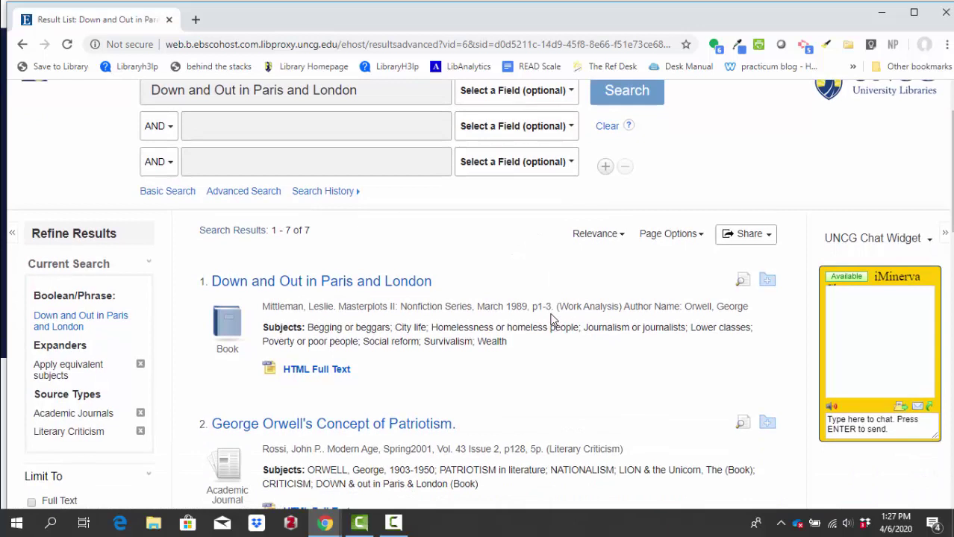
left_click_drag(557, 308, 624, 312)
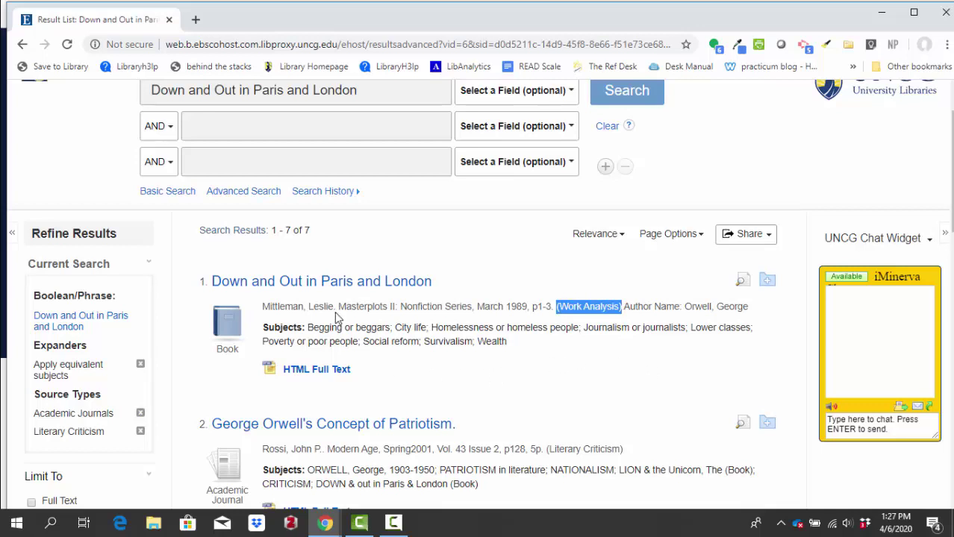
left_click_drag(339, 307, 473, 307)
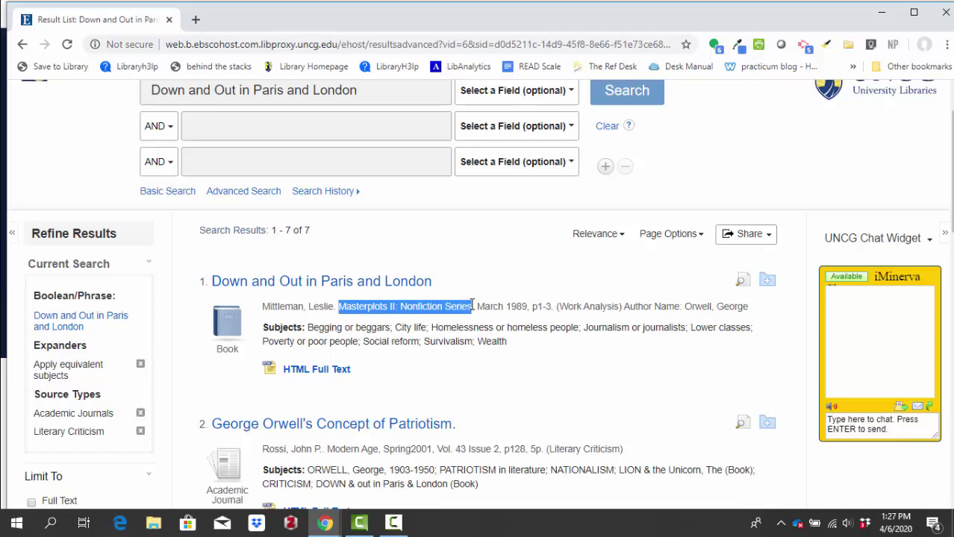
left_click(546, 348)
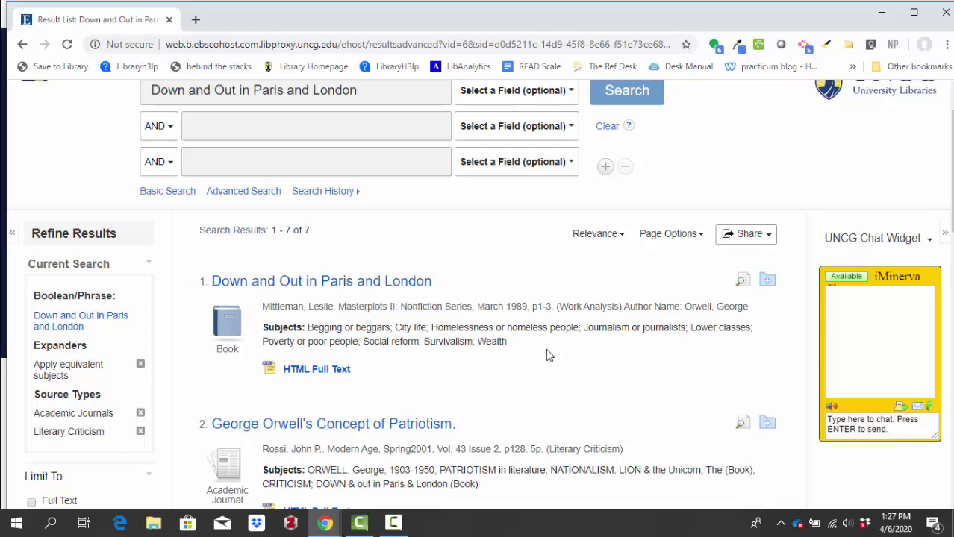
Open the record of "A Passionate Misunderstanding: Orwell's Paris, Miller's China." and review its subject terms and abstract.
scroll(545, 349, "down", 5)
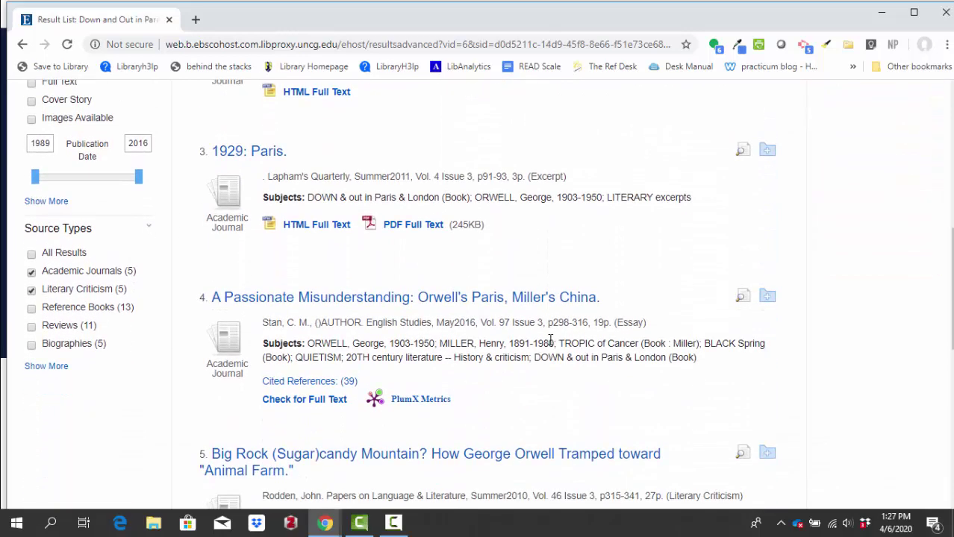
scroll(550, 343, "down", 1)
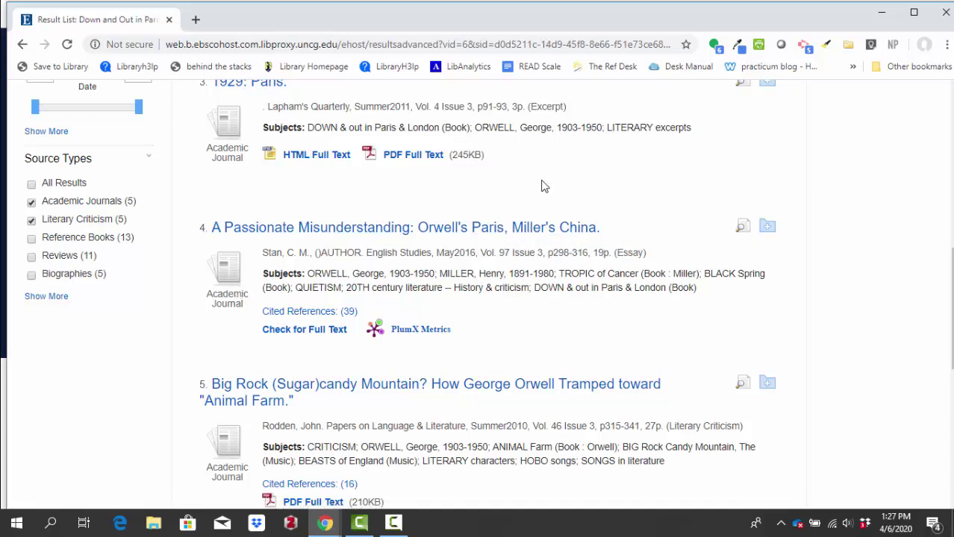
left_click(482, 235)
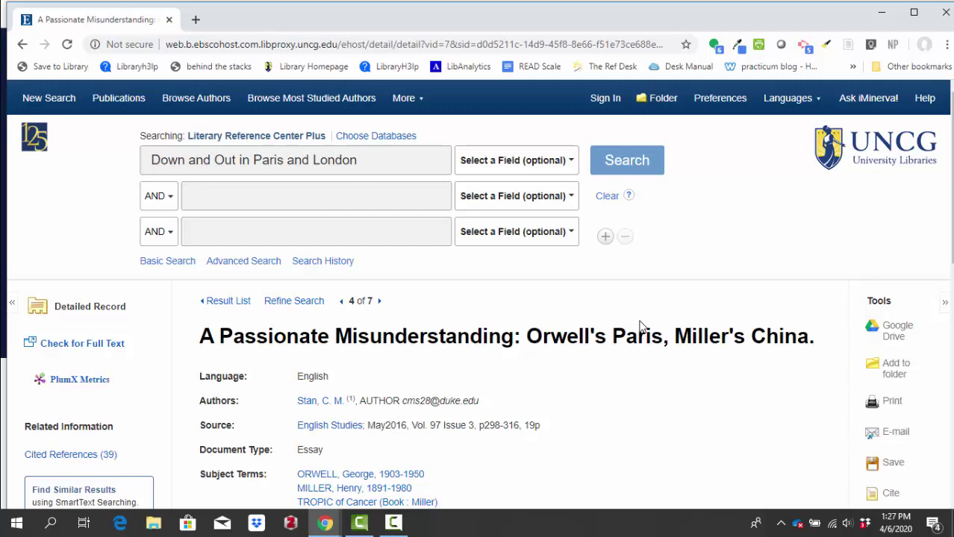
scroll(554, 299, "down", 4)
scroll(550, 302, "down", 1)
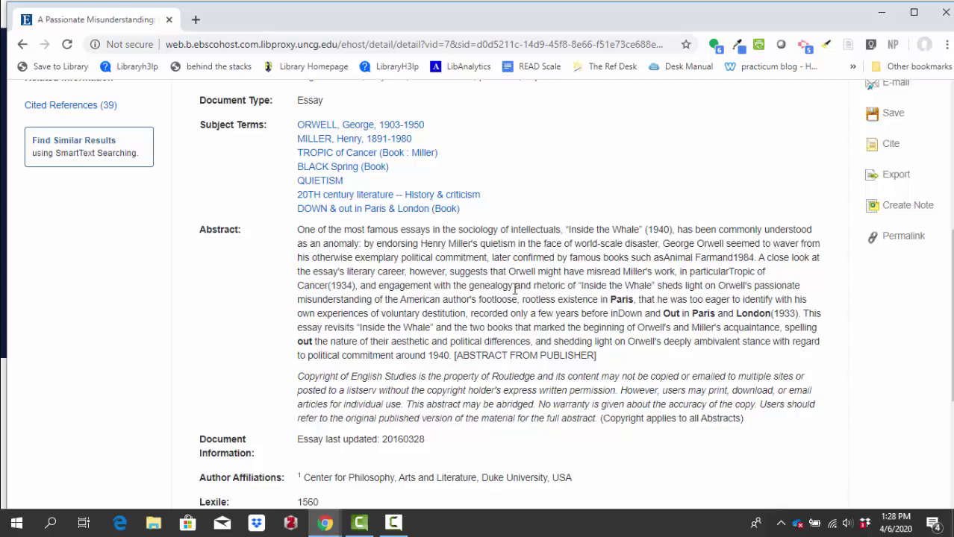
Start an e-mail of the article record and set its citation format to MLA (Modern Language Assoc.).
scroll(537, 313, "up", 3)
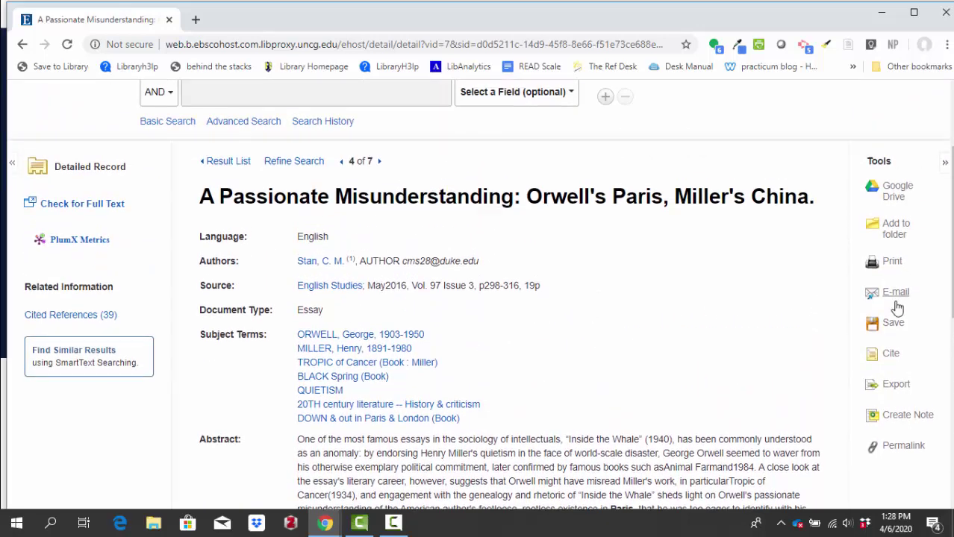
left_click(893, 295)
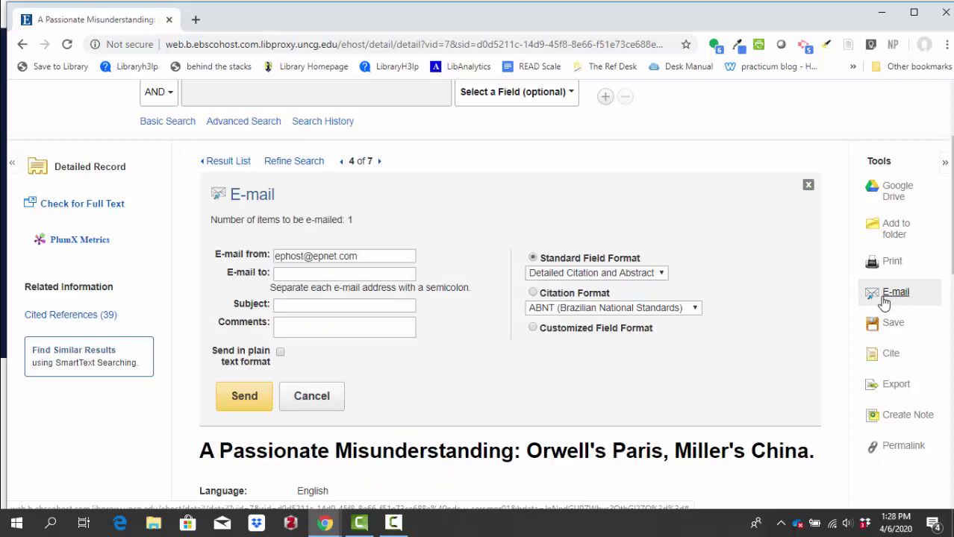
left_click(564, 309)
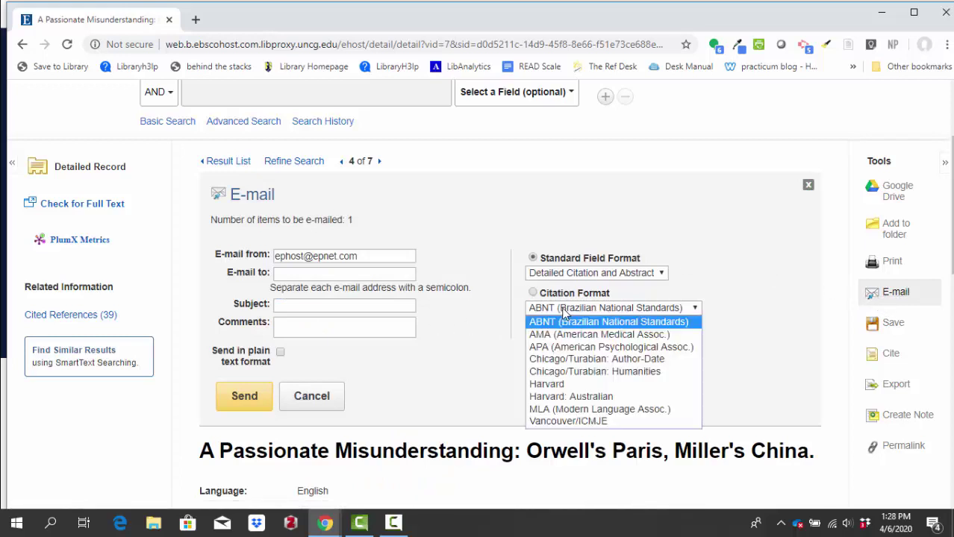
left_click(564, 410)
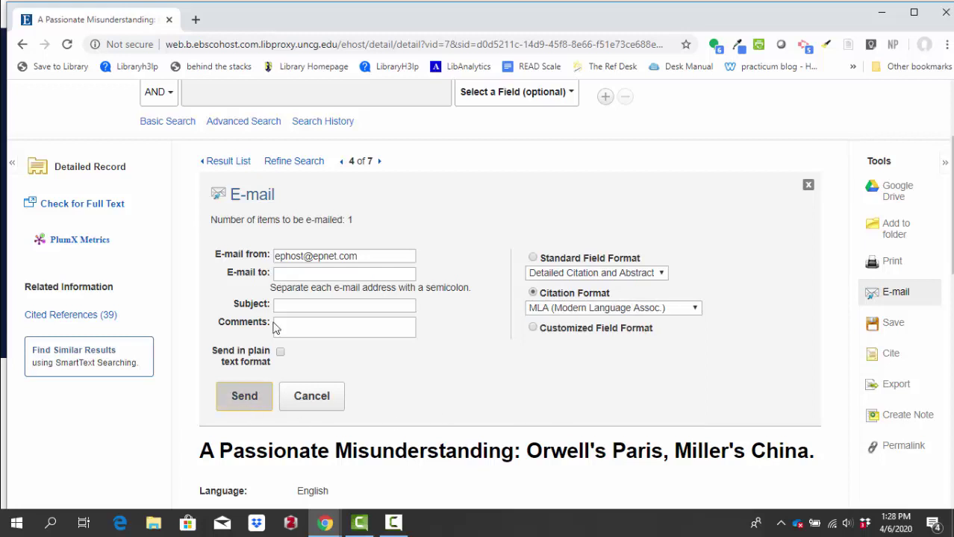
Fill in the sender's and recipient's e-mail address, enter the subject "Orwell article", and send the e-mail.
left_click(292, 276)
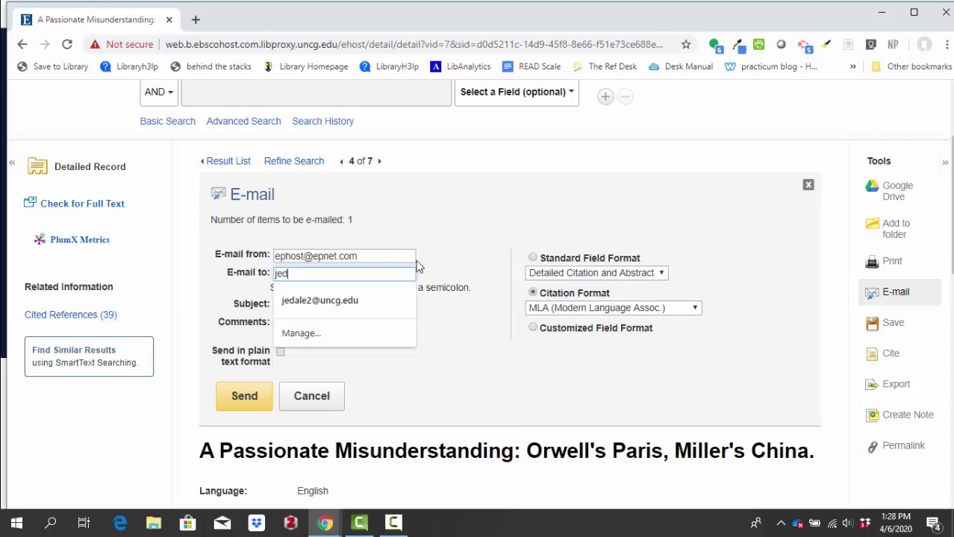
type("ale")
key("Down")
key("Tab")
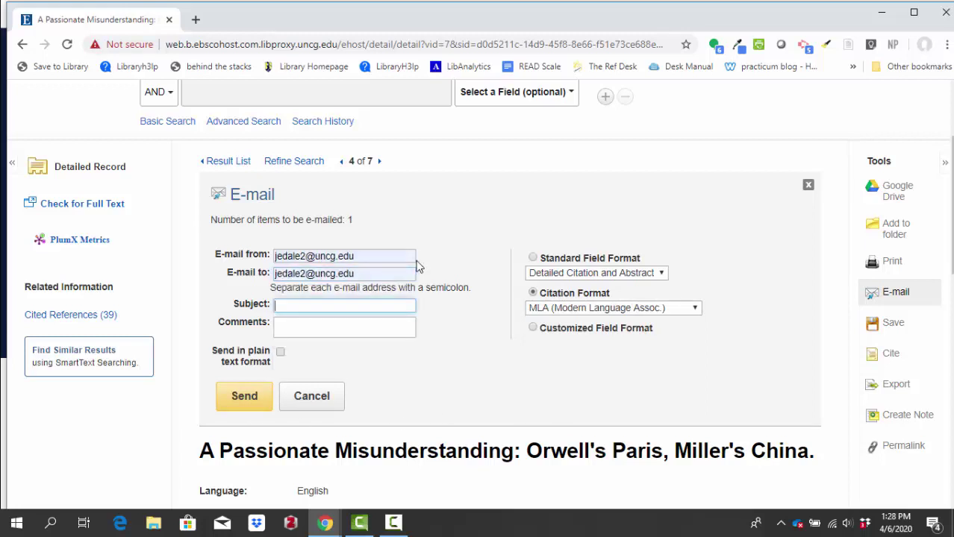
type("Orwell article")
left_click(252, 399)
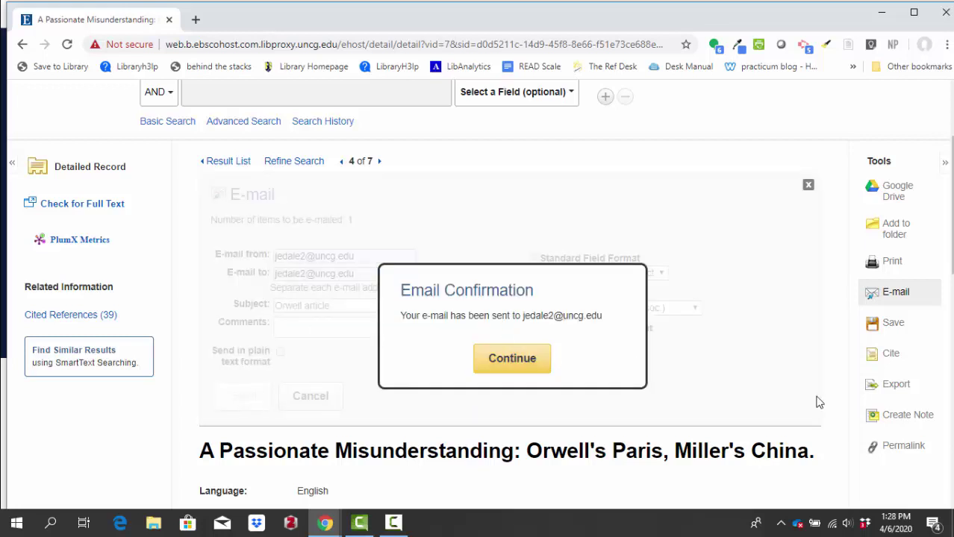
Close the e-mail confirmation and display the article record's permalink to compare it with the browser's page address.
left_click(534, 370)
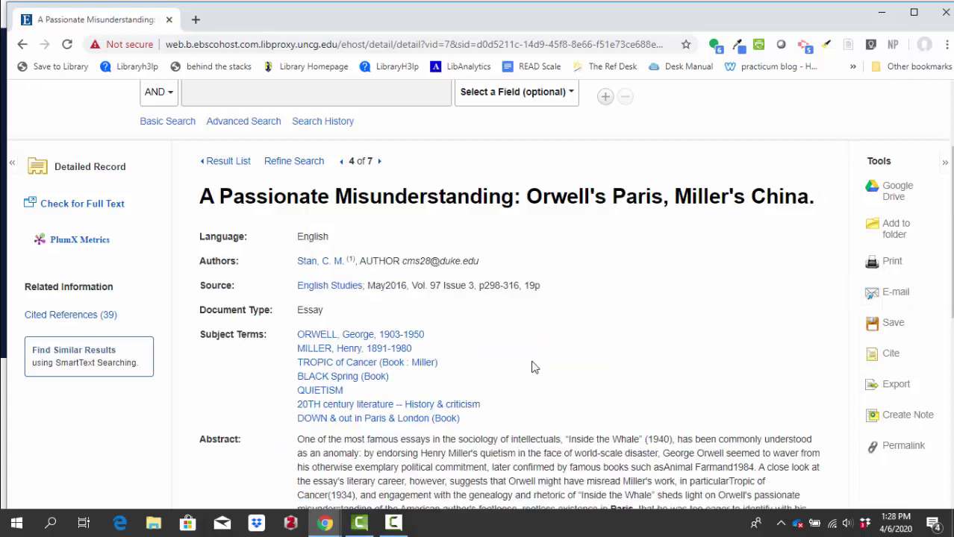
left_click(900, 447)
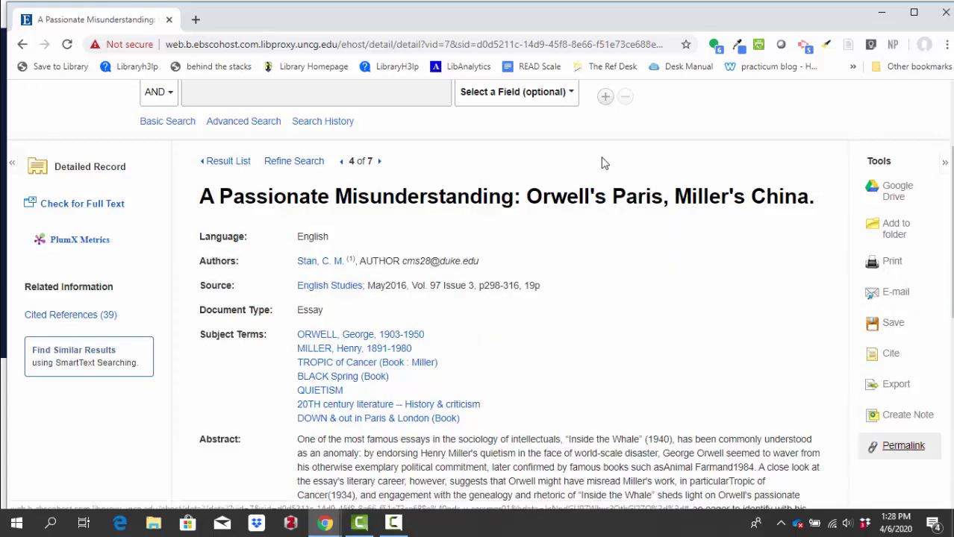
left_click(437, 198)
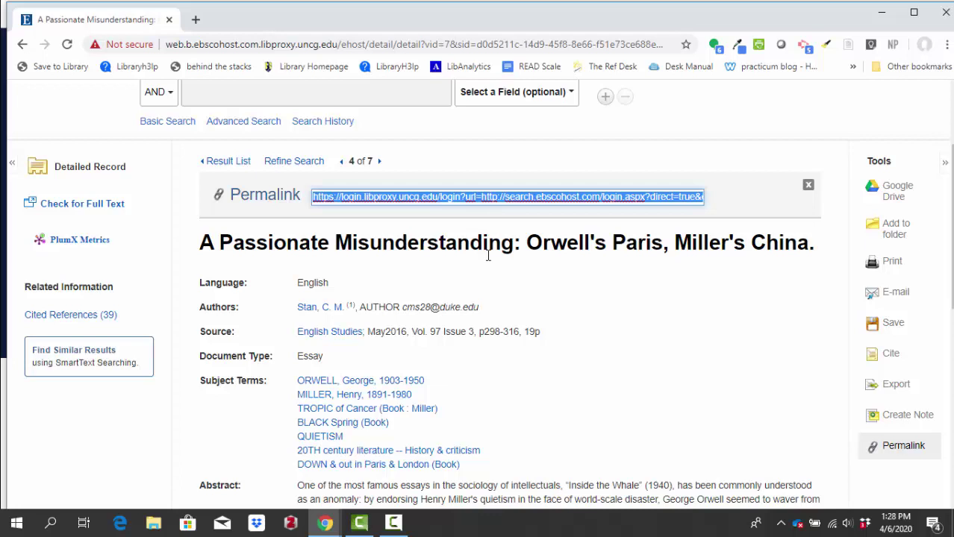
left_click(330, 45)
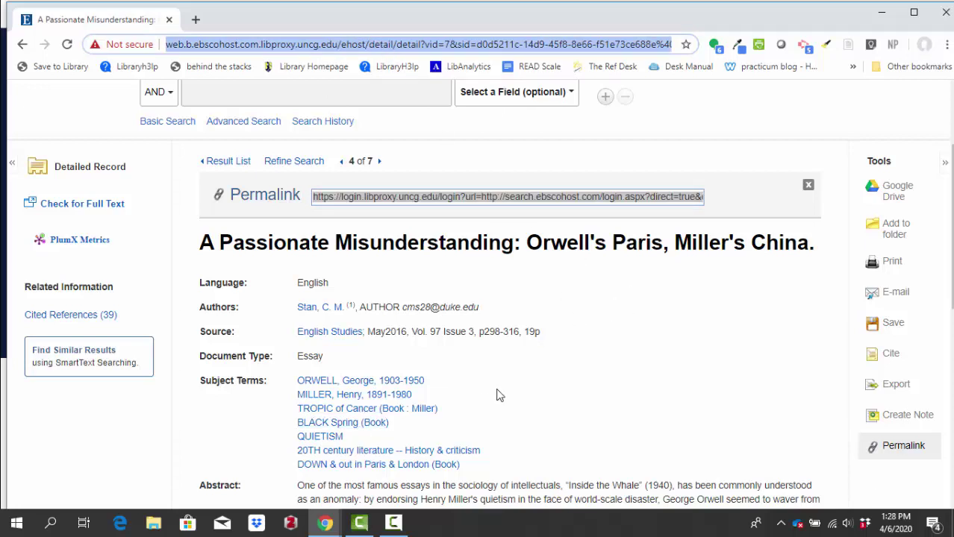
Check the article's page count in the Source line of the detailed record.
scroll(499, 394, "down", 3)
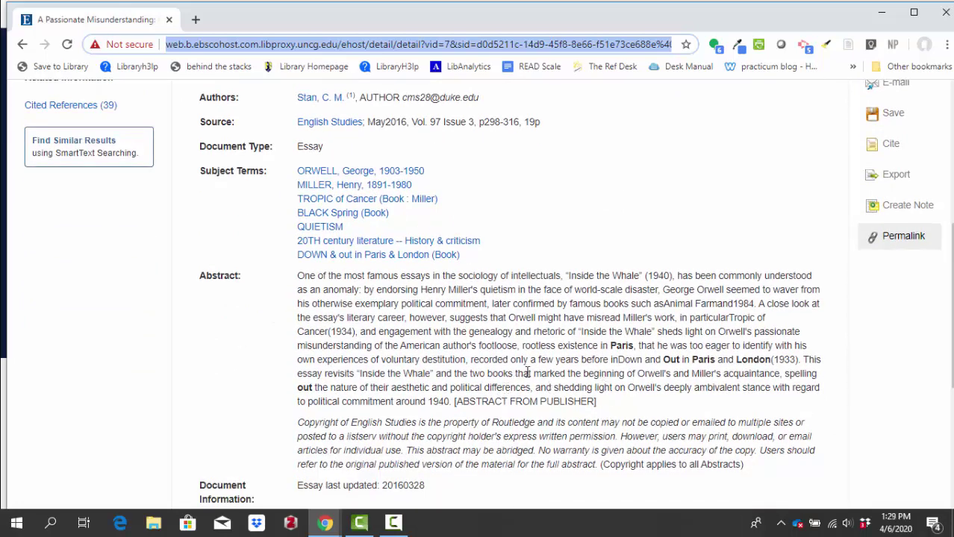
scroll(597, 369, "up", 1)
left_click(542, 197)
left_click_drag(542, 198, 523, 196)
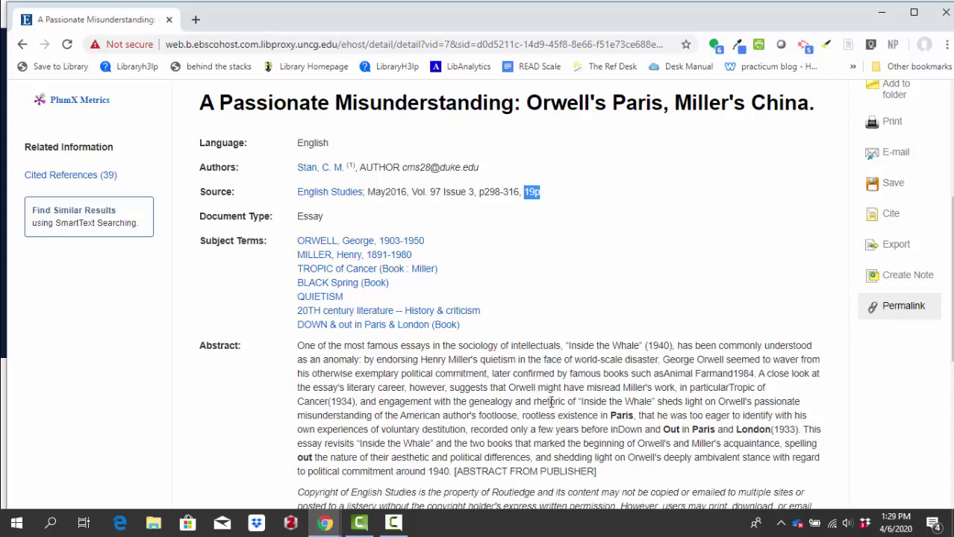
scroll(549, 398, "up", 2)
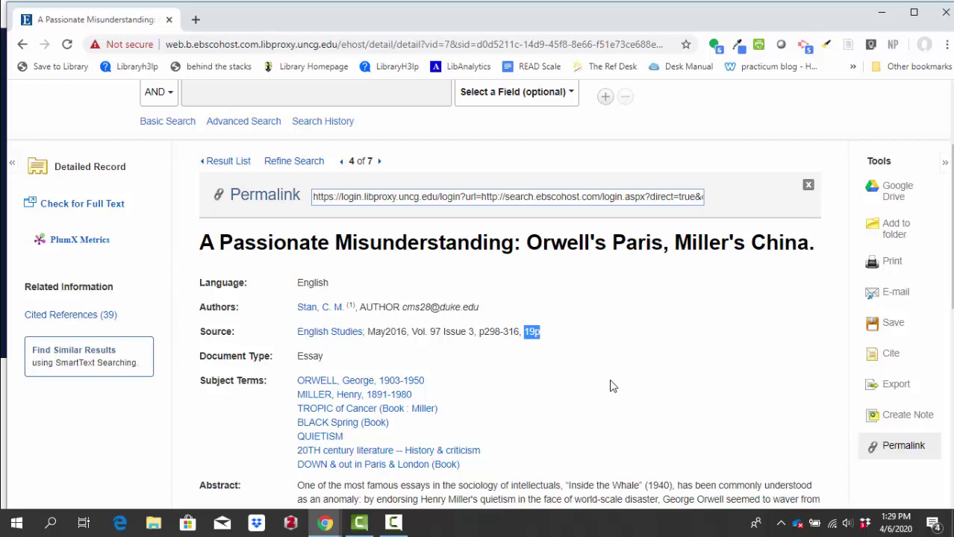
Check for the article's full text, open it on the publisher's site, and load the downloadable PDF version.
left_click(86, 204)
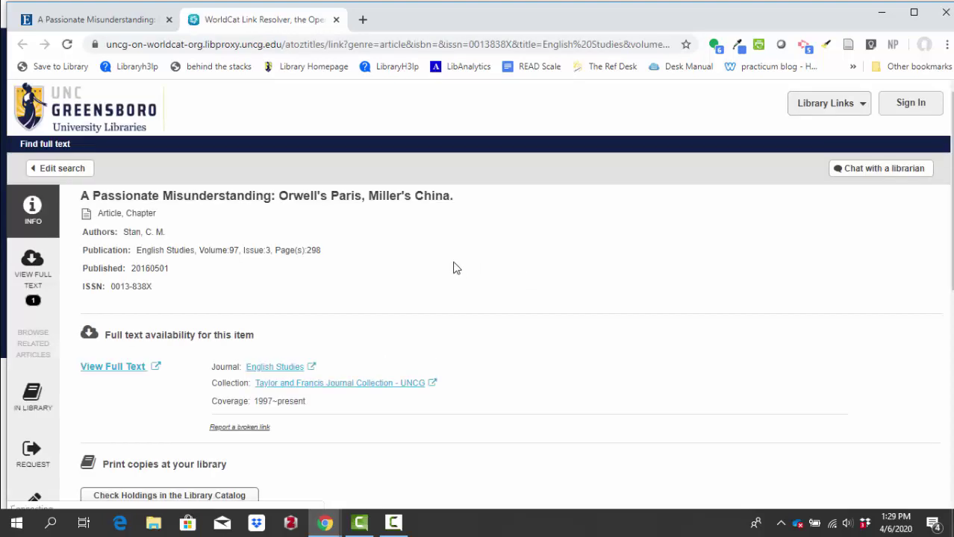
left_click(95, 374)
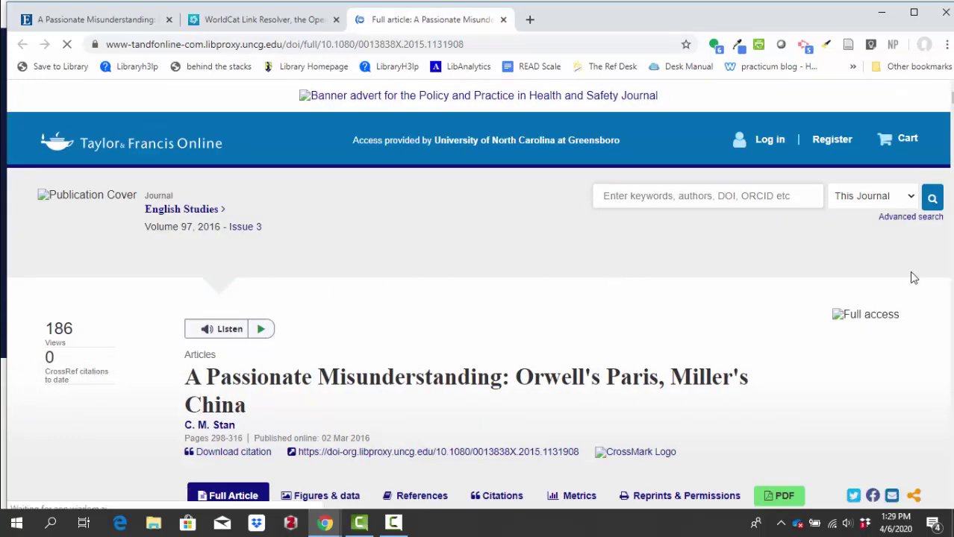
scroll(549, 310, "down", 2)
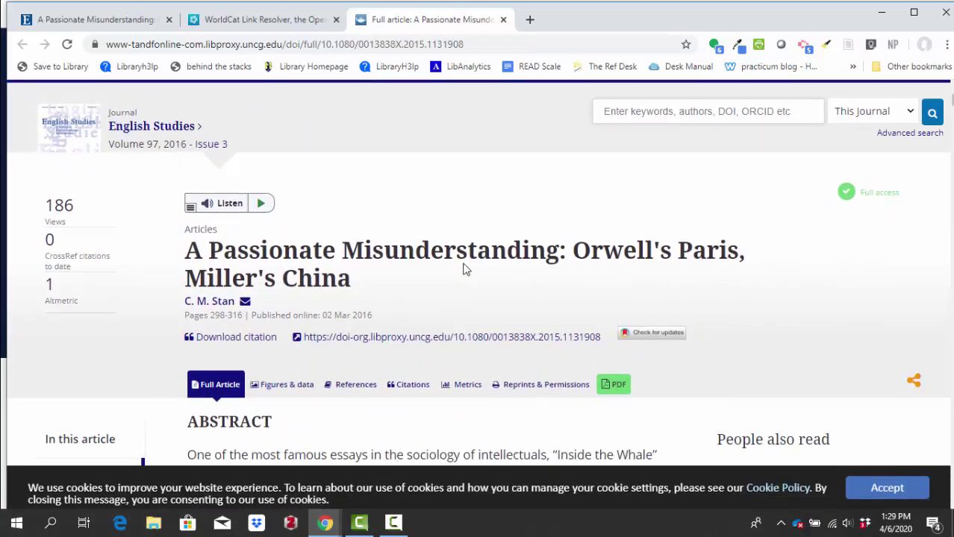
left_click(616, 382)
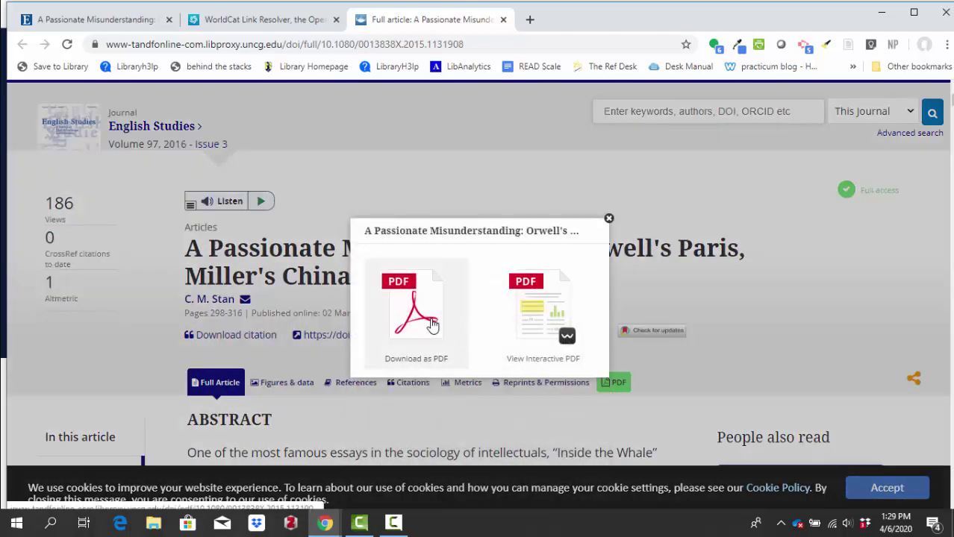
left_click(431, 325)
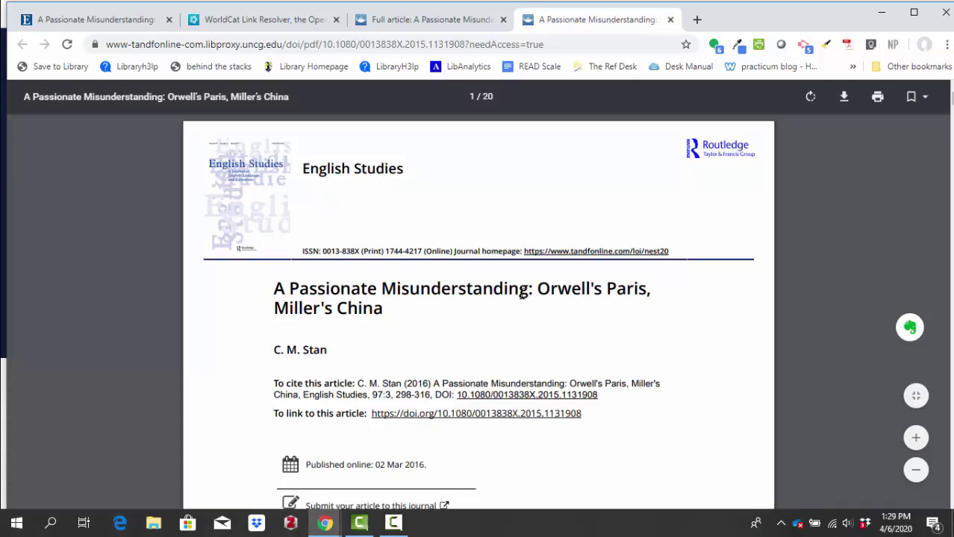
Review the abstract and the introduction in the article PDF.
scroll(523, 293, "down", 6)
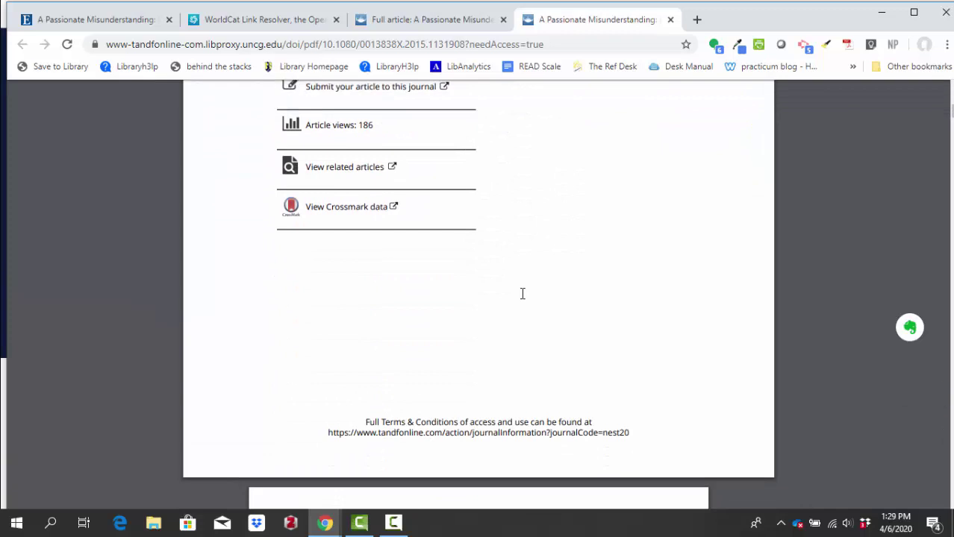
scroll(523, 293, "down", 5)
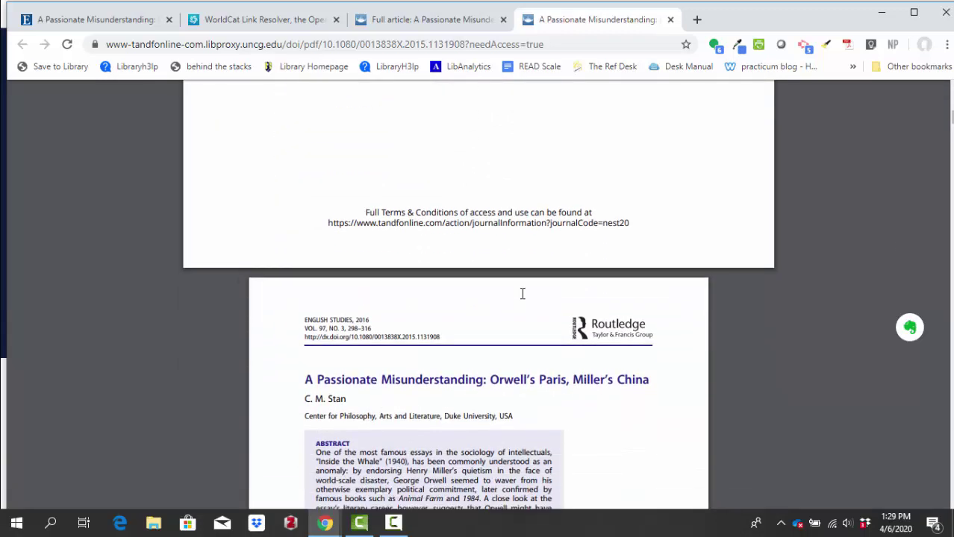
scroll(523, 293, "down", 2)
scroll(522, 293, "down", 2)
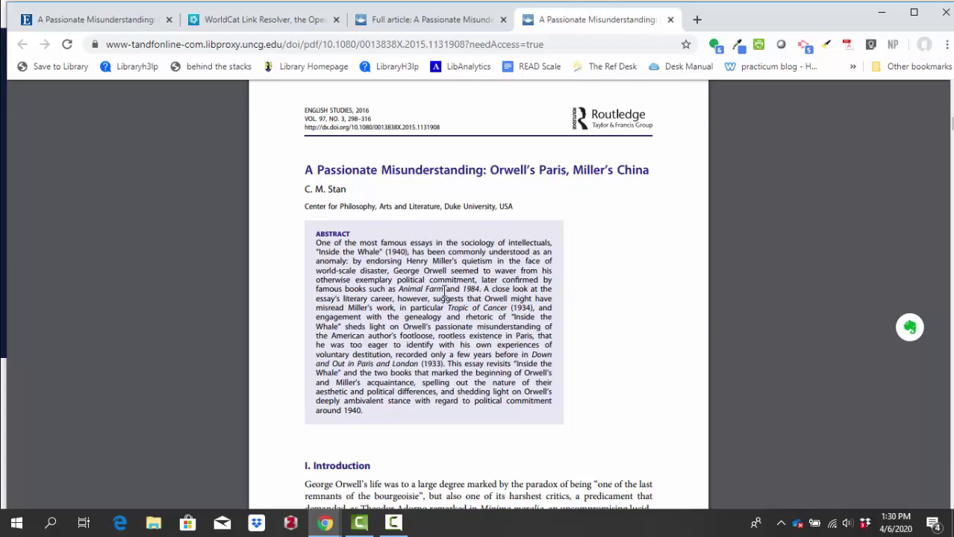
scroll(483, 280, "down", 12)
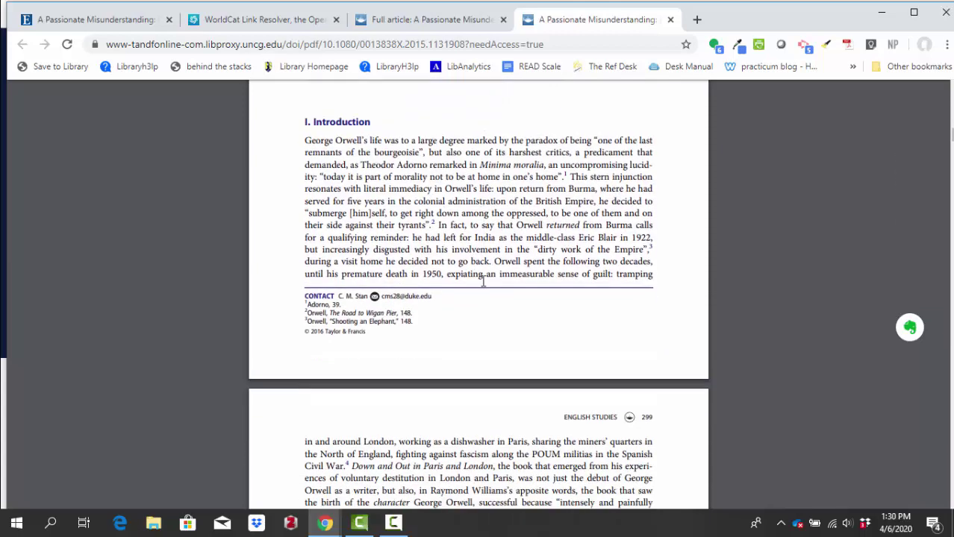
scroll(483, 281, "down", 2)
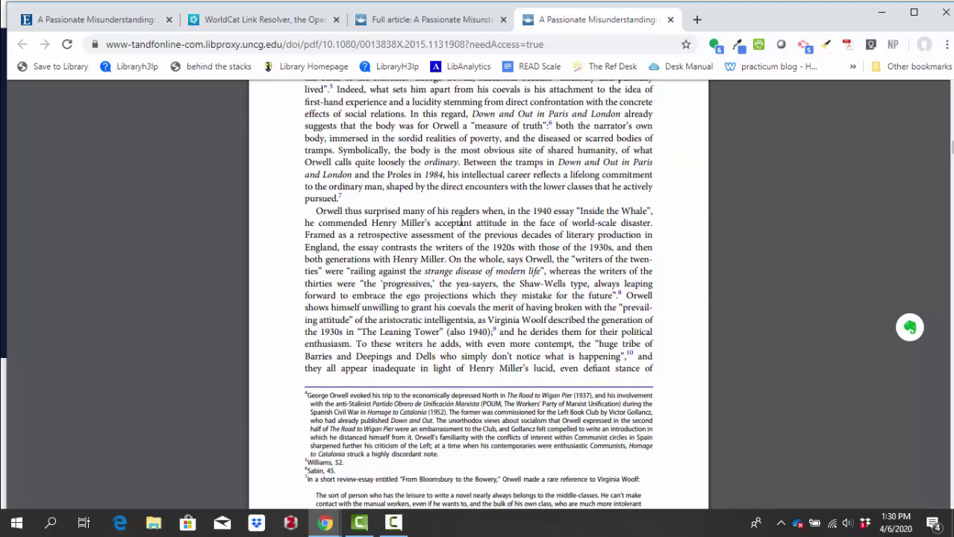
Skim the body of the article PDF and examine the contributor notes and the References list at its end.
scroll(490, 259, "down", 20)
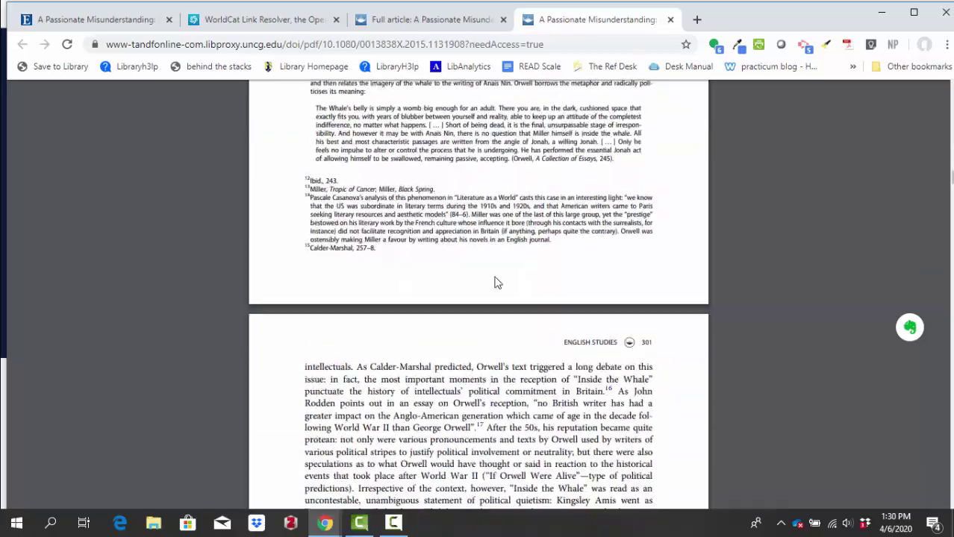
scroll(496, 282, "down", 20)
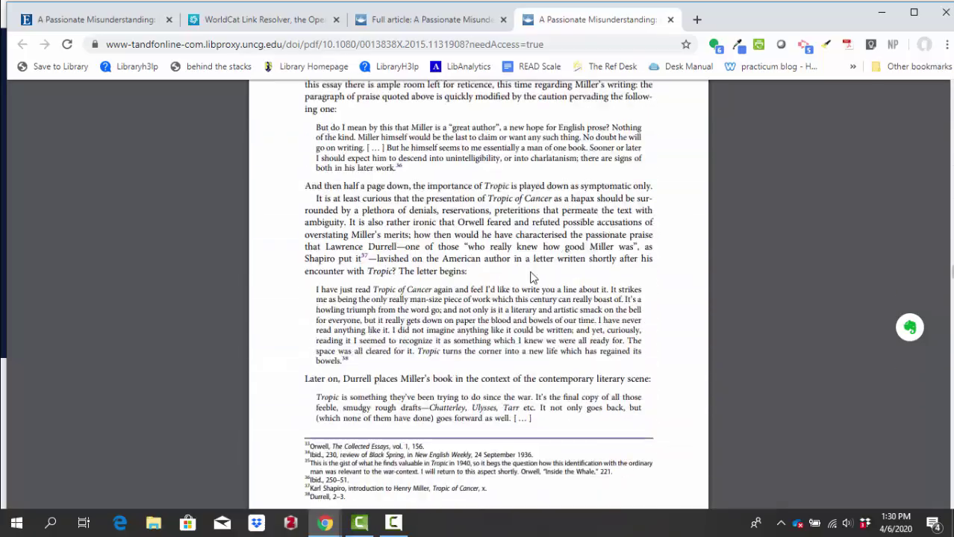
scroll(442, 294, "down", 20)
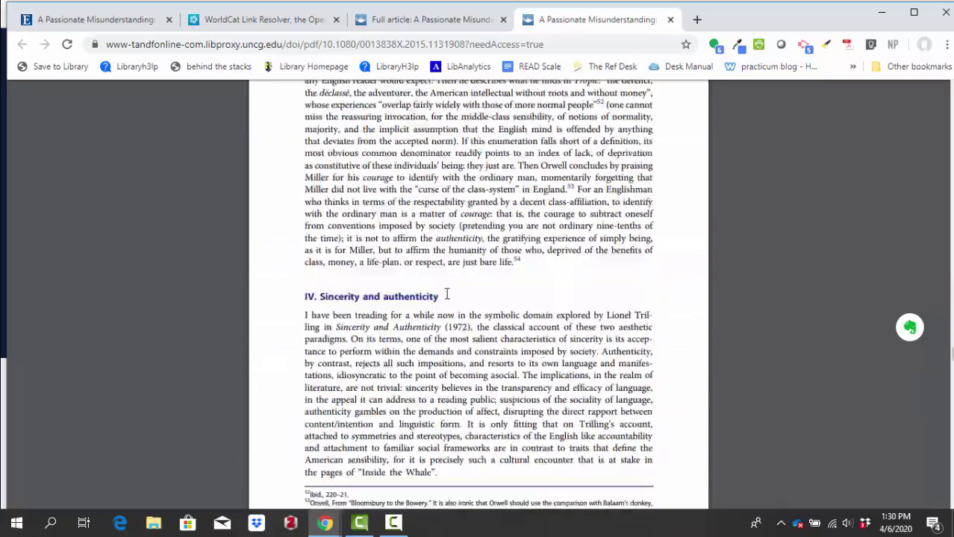
scroll(446, 293, "down", 20)
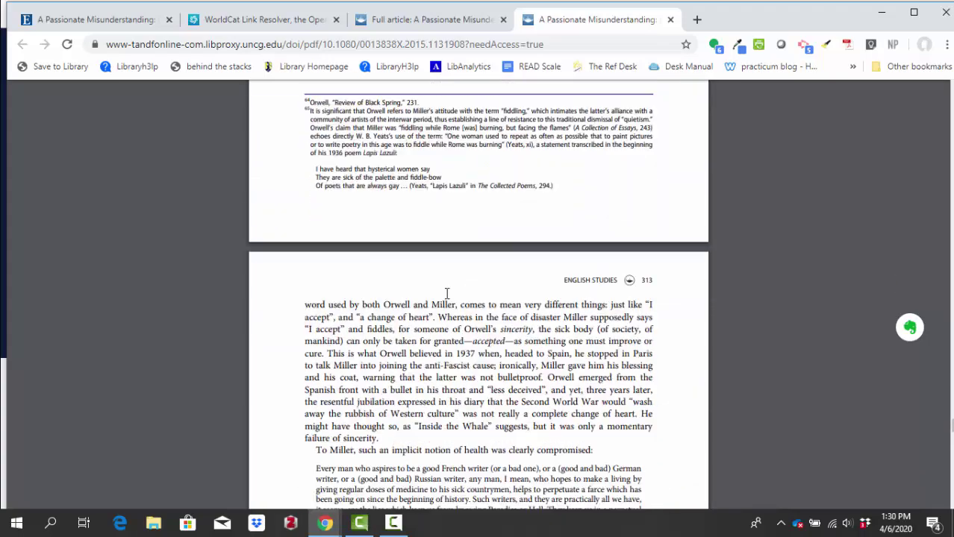
scroll(446, 293, "down", 15)
scroll(336, 282, "up", 8)
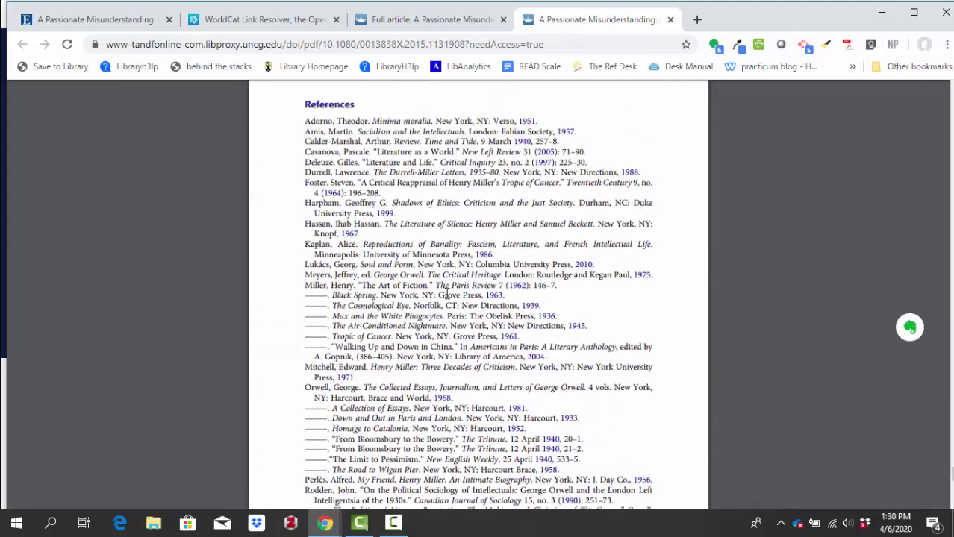
scroll(411, 279, "down", 10)
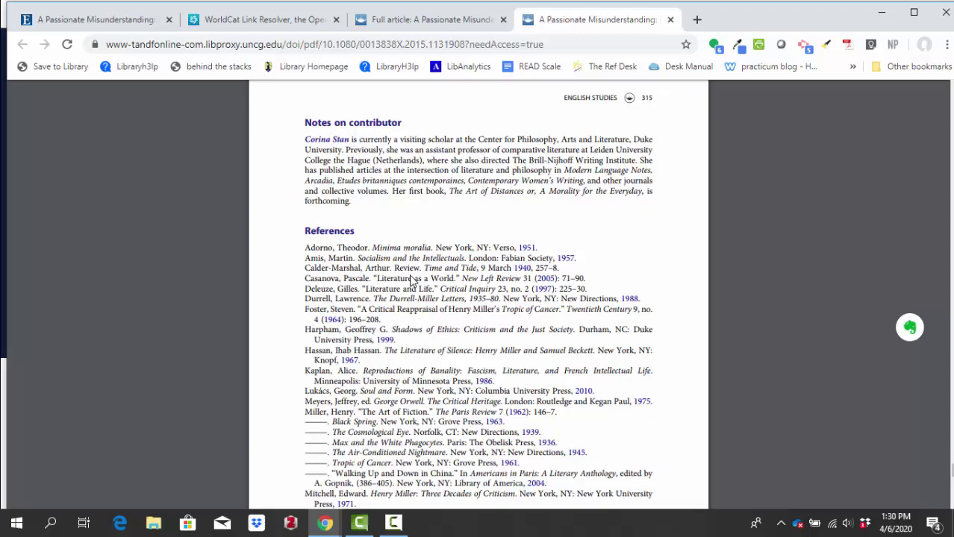
scroll(411, 280, "down", 4)
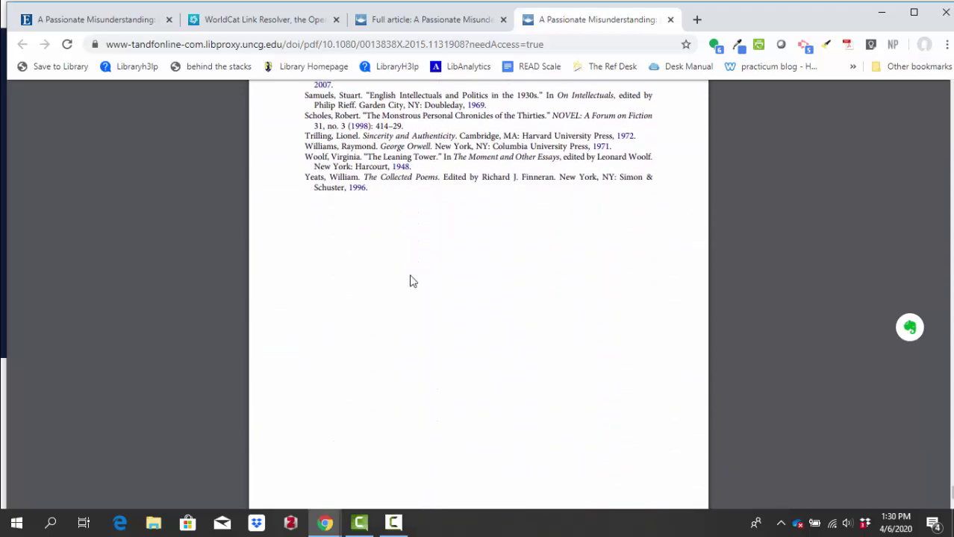
scroll(411, 280, "up", 8)
scroll(411, 280, "down", 2)
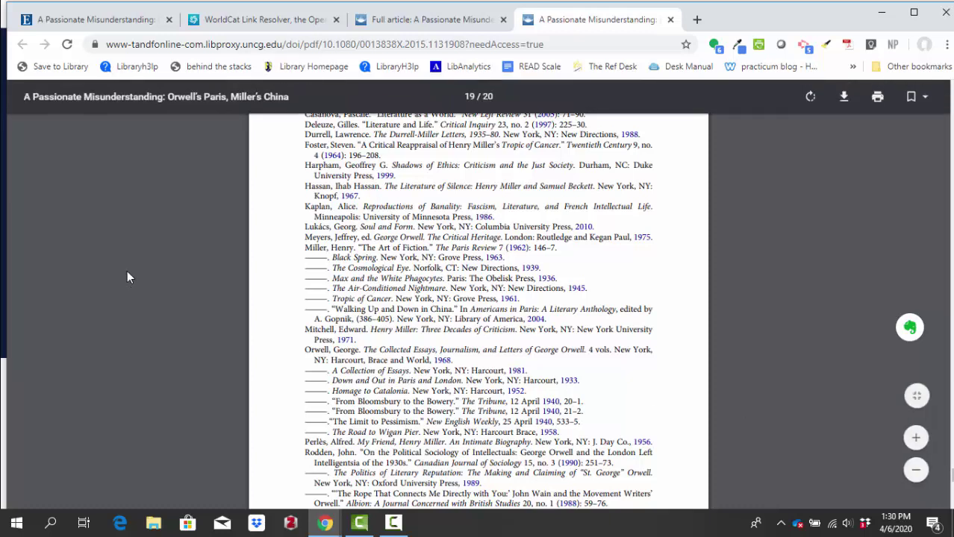
Return to the database record and search Literary Reference Center Plus for "Sunny memories of foreign lands".
left_click(90, 22)
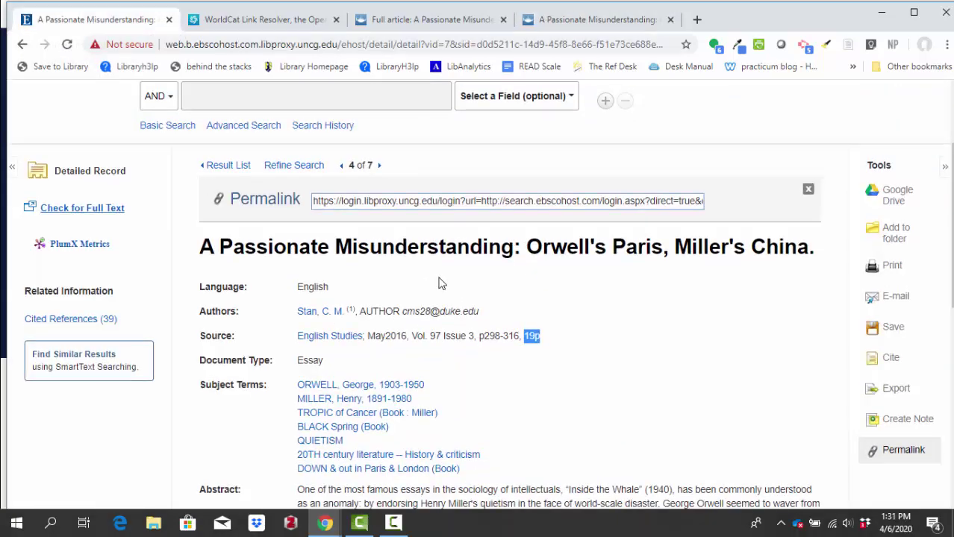
scroll(441, 284, "up", 2)
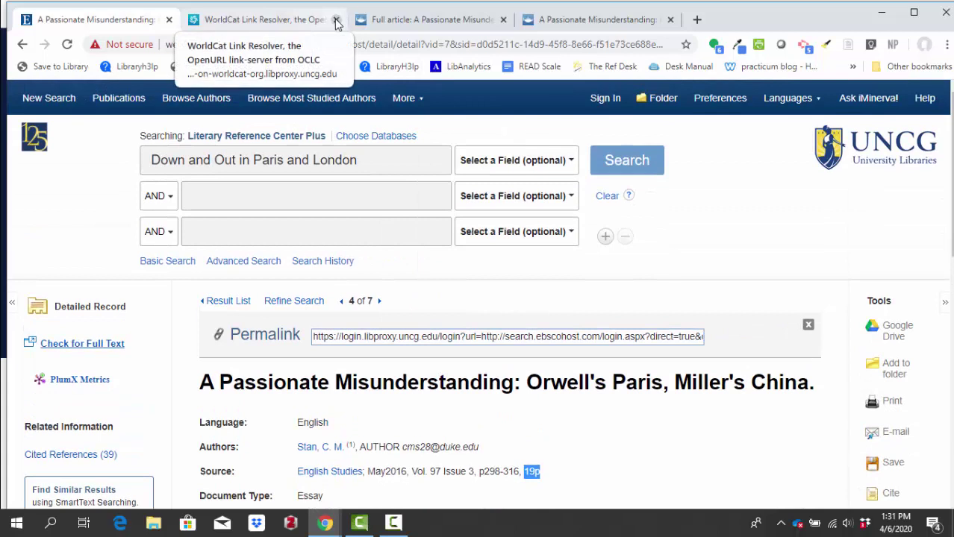
left_click(255, 161)
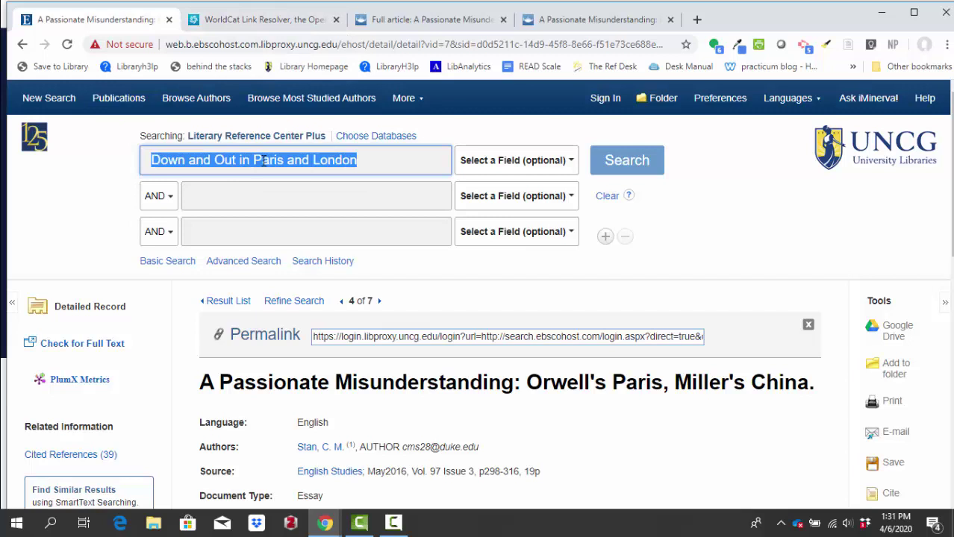
type("Sunny m")
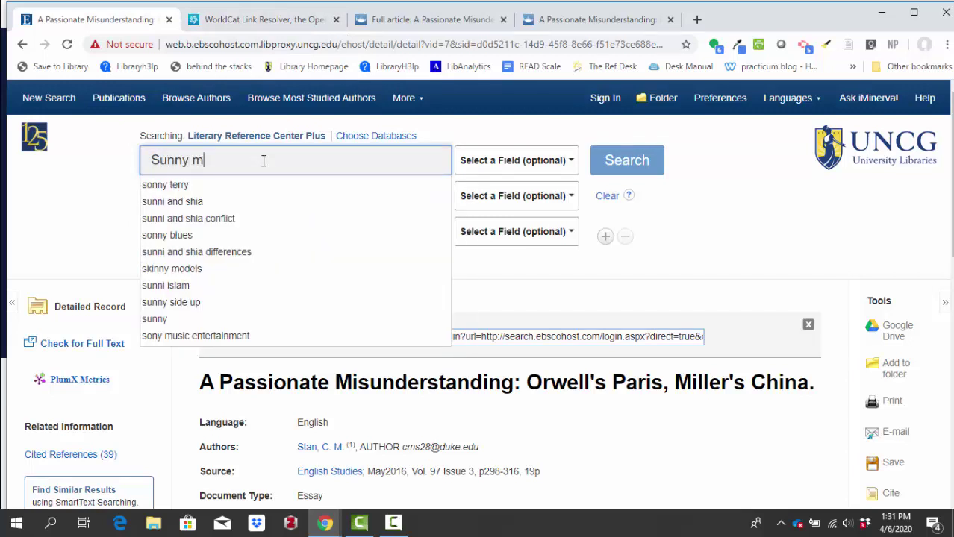
type("emories of for")
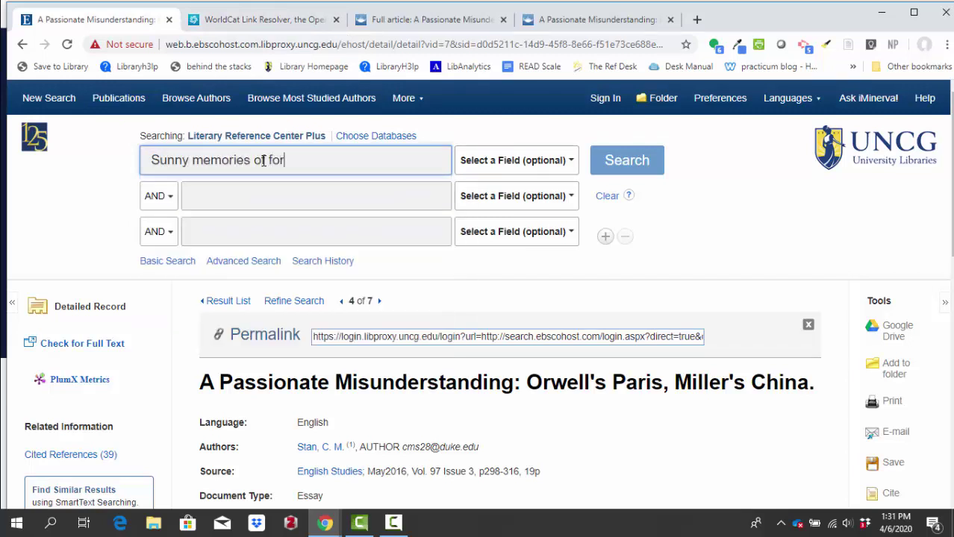
type("eign lands")
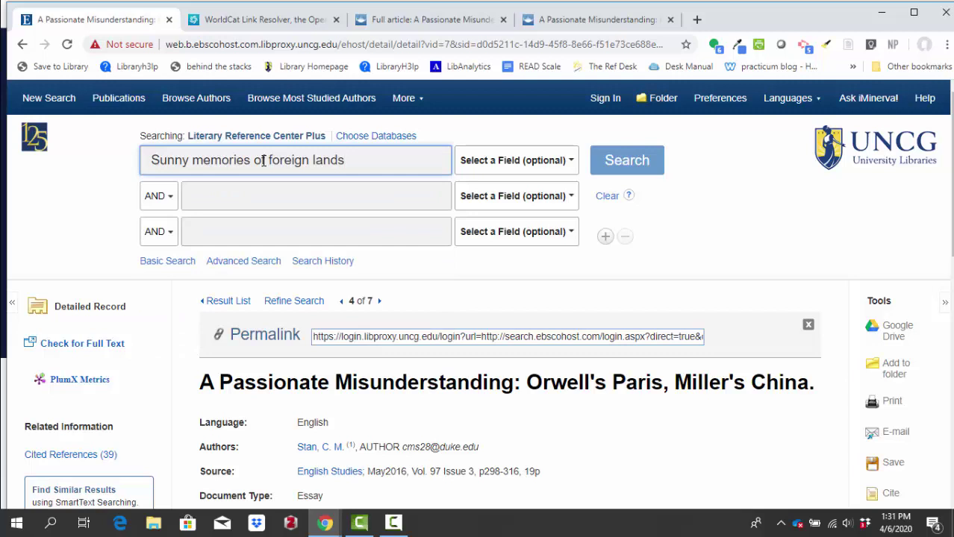
left_click(647, 161)
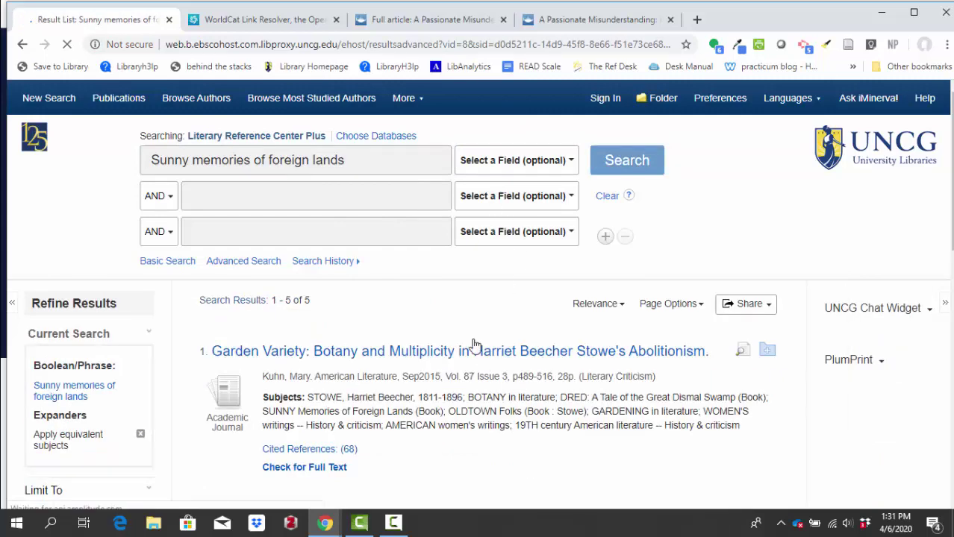
Review the results list and examine the document type in the second result's citation line.
scroll(419, 343, "down", 1)
scroll(419, 343, "down", 1)
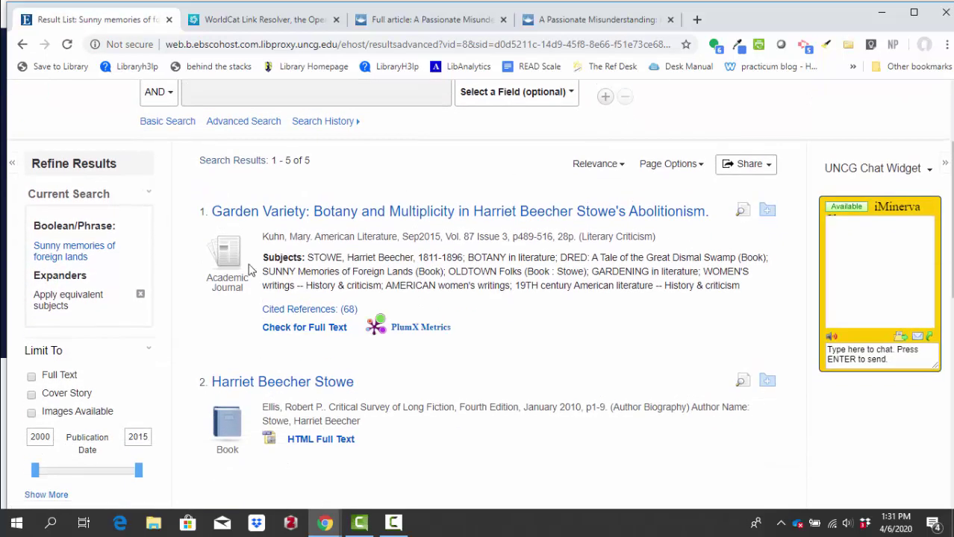
scroll(443, 283, "down", 4)
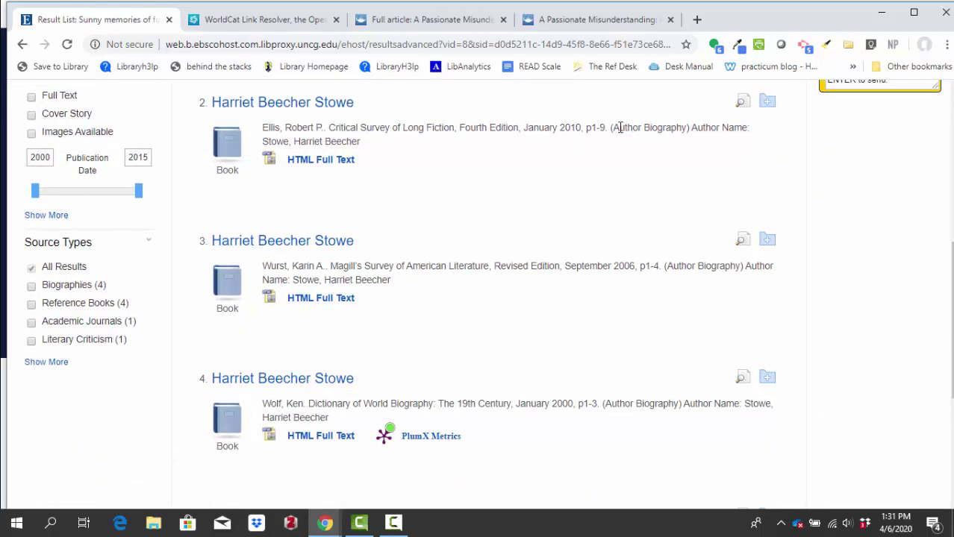
left_click_drag(613, 129, 682, 129)
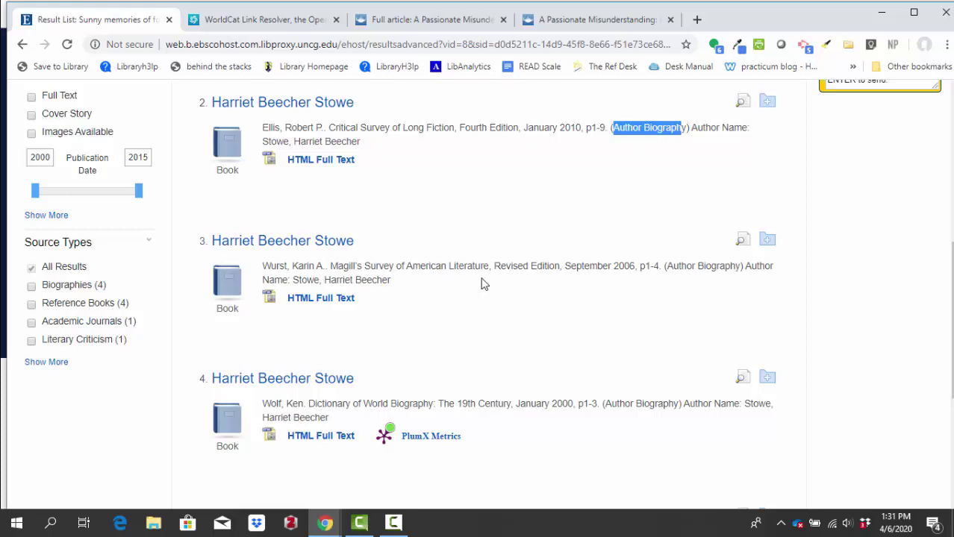
Look back over the results list, including the first result's document type and subject terms.
left_click(650, 312)
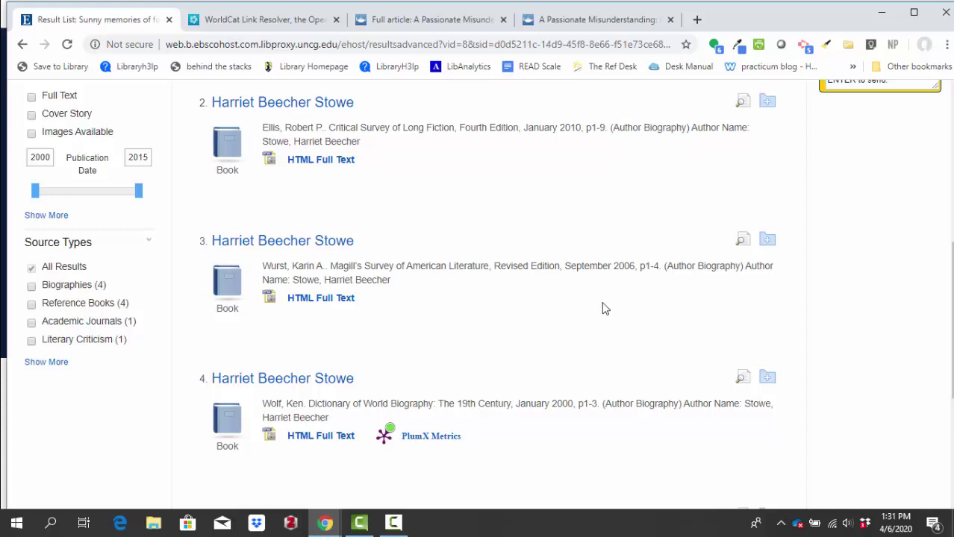
scroll(603, 309, "up", 3)
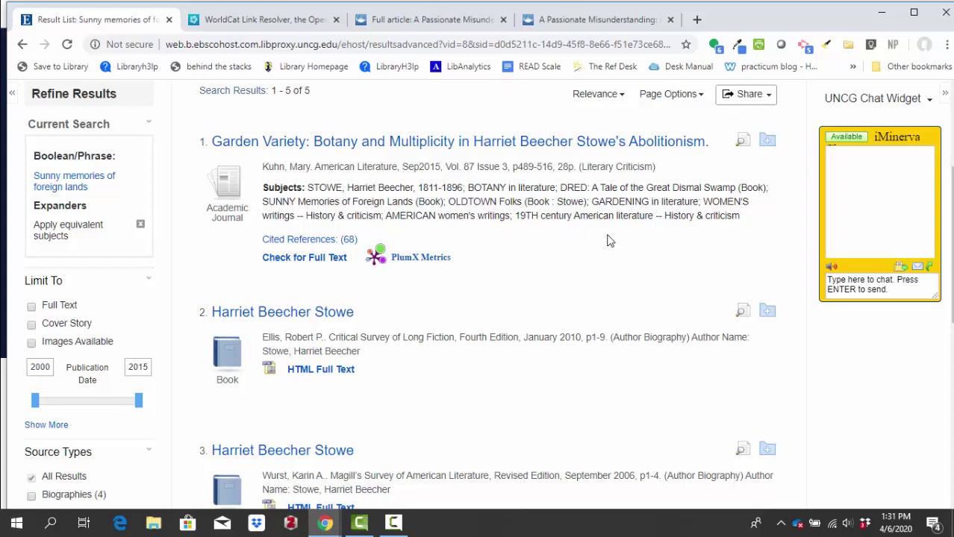
scroll(609, 241, "up", 1)
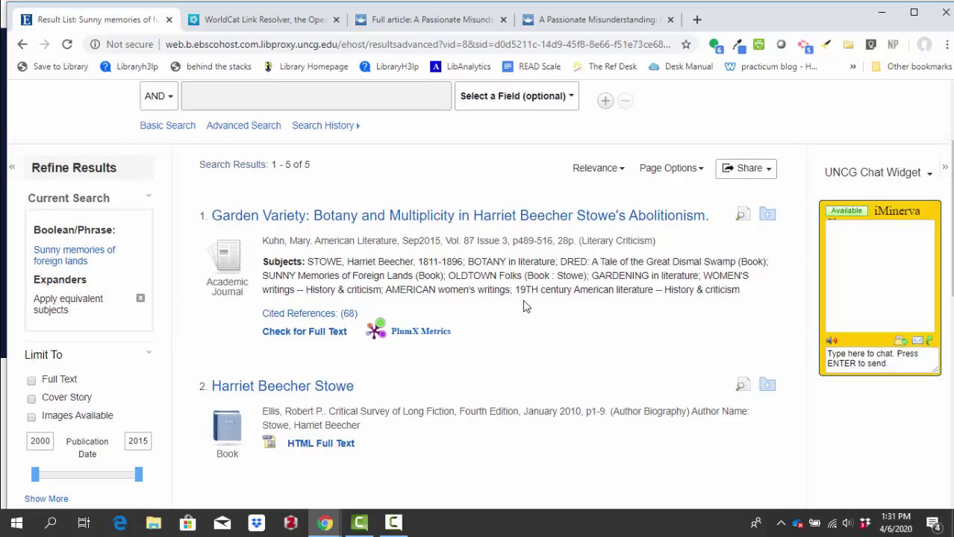
scroll(515, 299, "up", 2)
Go to the English 108 research guide at uncg.libguides.com/eng108.
left_click(294, 46)
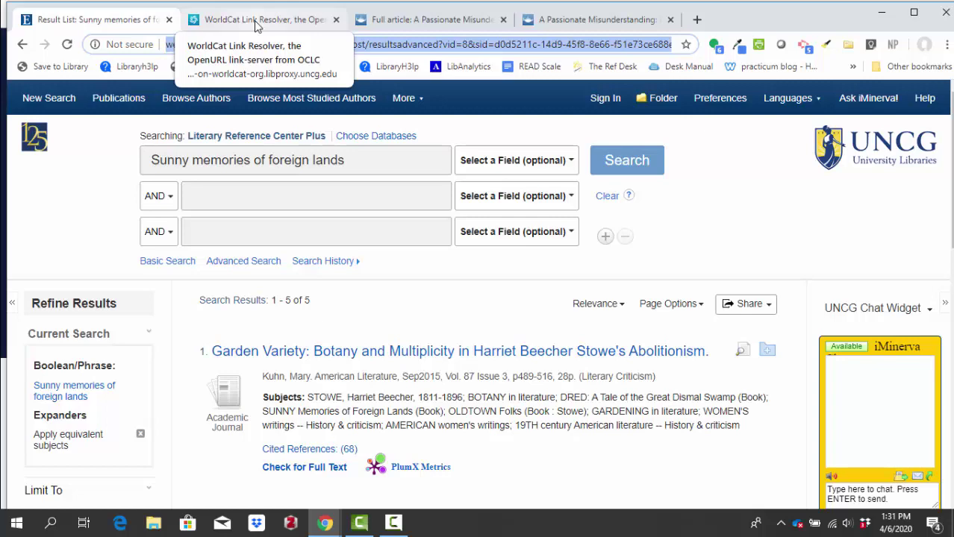
type("uncg.libg")
key("BackSpace")
key("BackSpace")
key("BackSpace")
key("BackSpace")
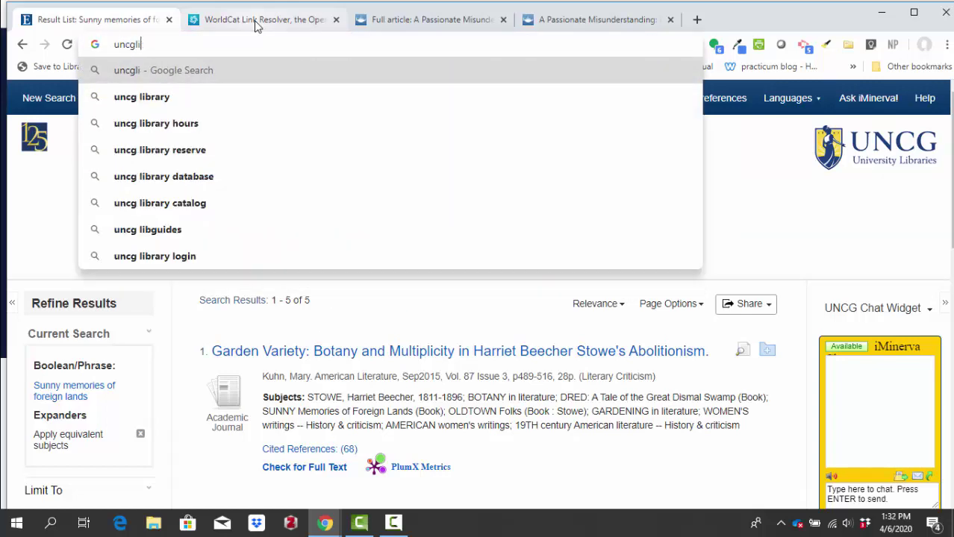
type(".libguides.c")
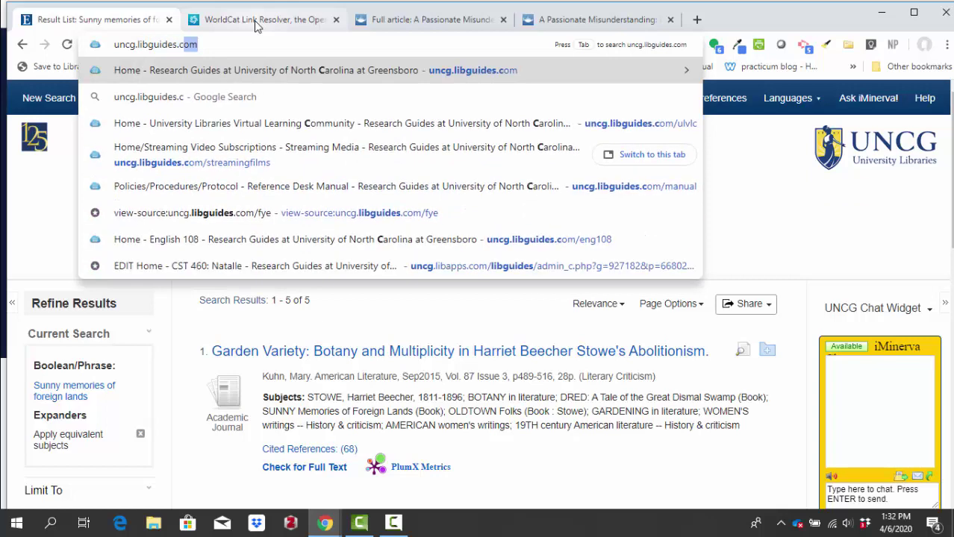
type("om/eng108")
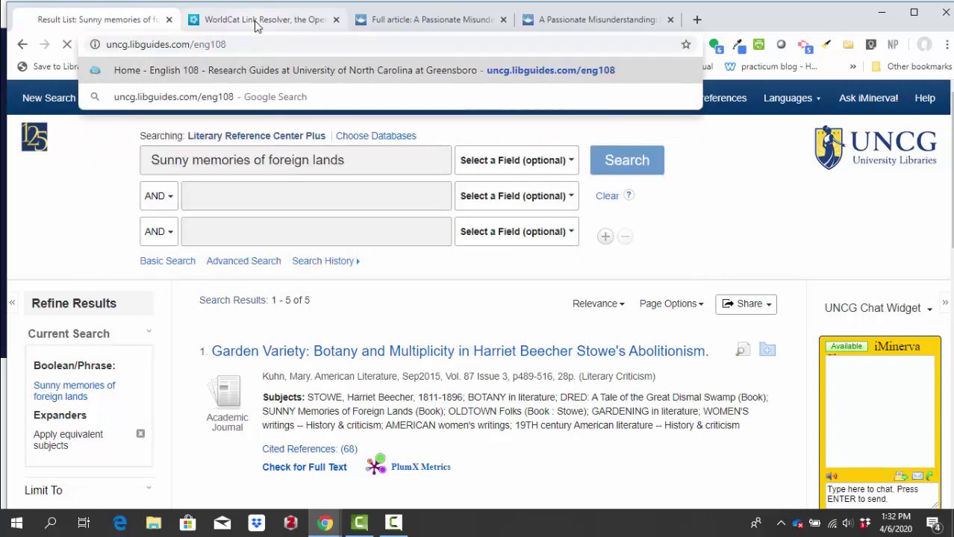
key("Return")
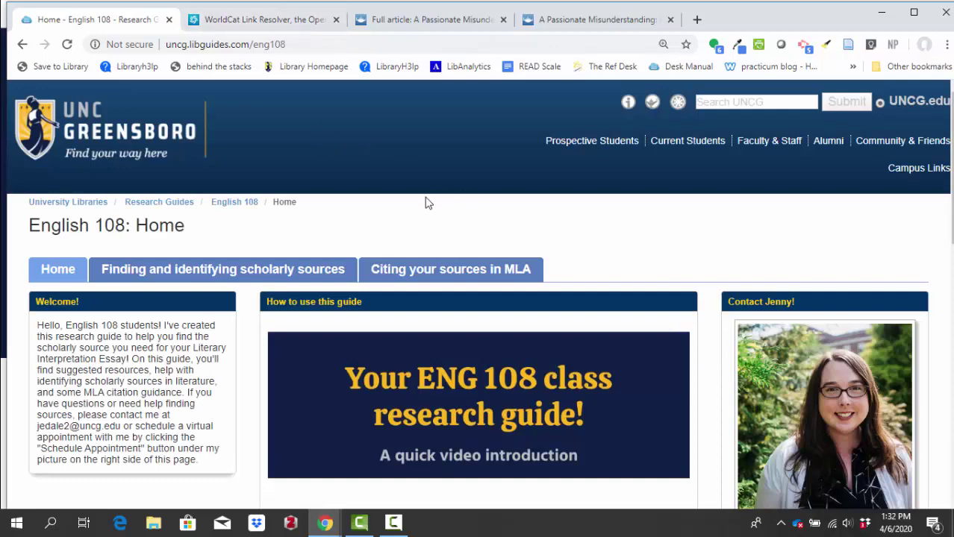
Open the MLA International Bibliography from the guide's page on finding and identifying scholarly sources, and dismiss the Zotero proxy notice.
left_click(298, 276)
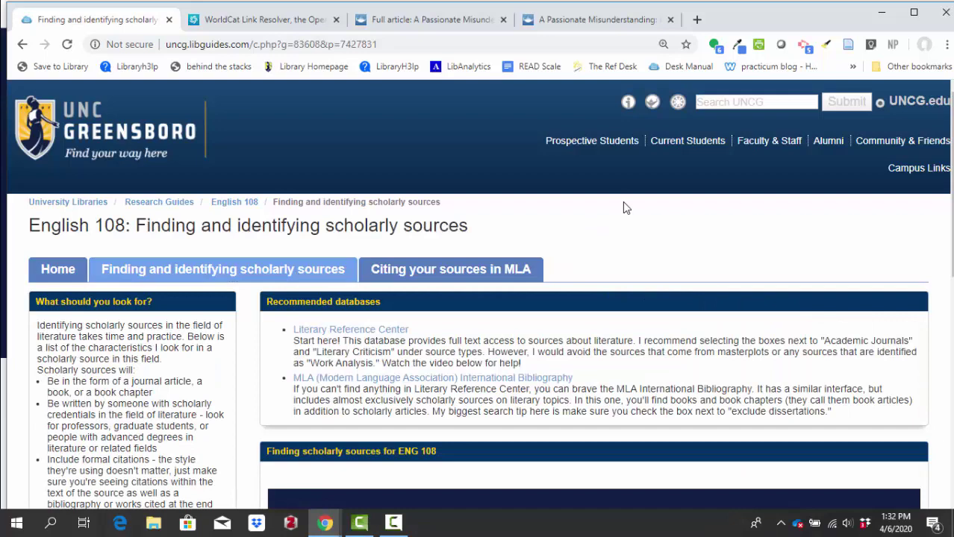
scroll(624, 207, "down", 2)
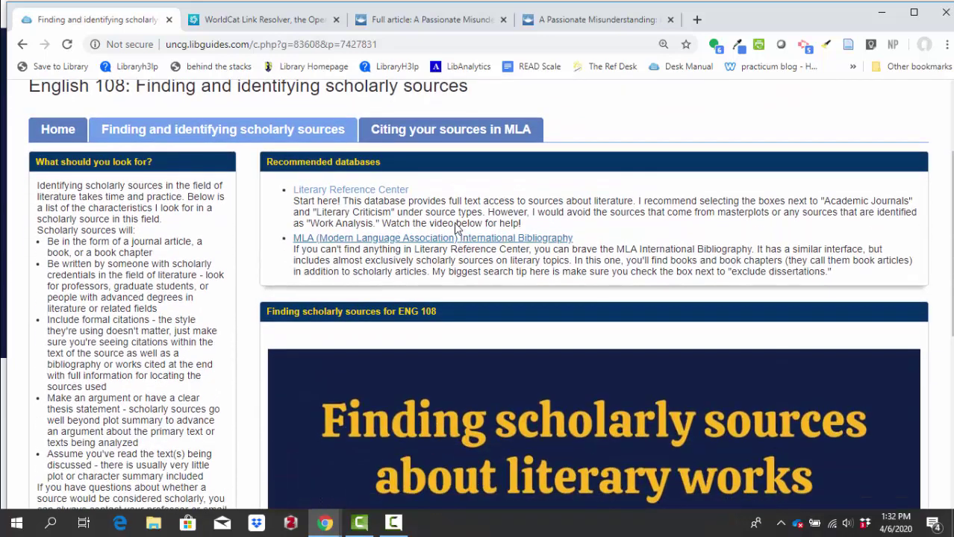
left_click(386, 243)
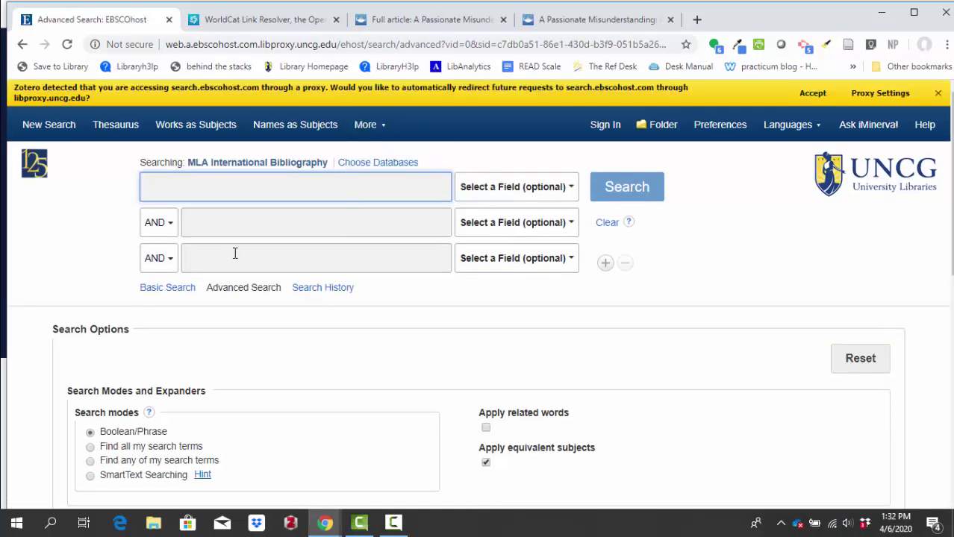
left_click(938, 92)
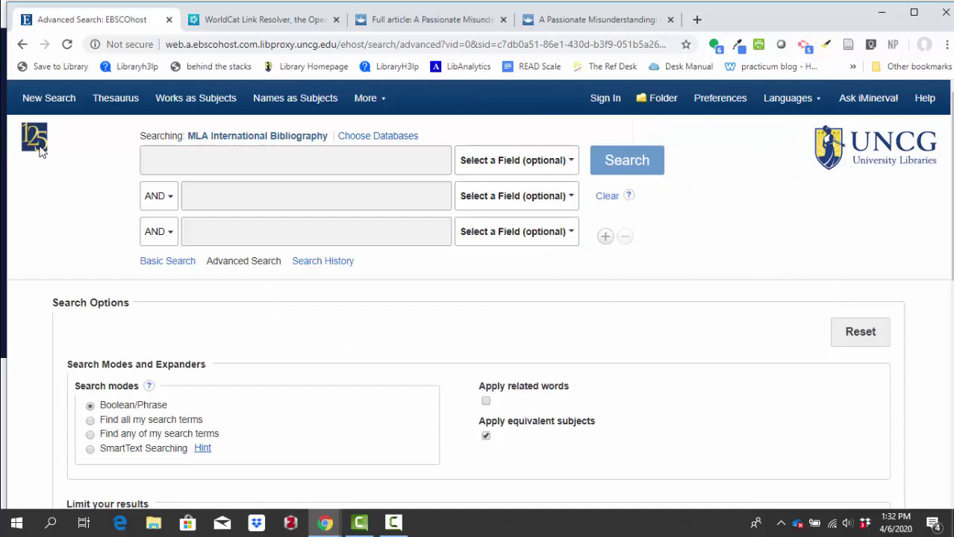
Search the MLA International Bibliography for "Sunny memories of foreign lands".
left_click(192, 162)
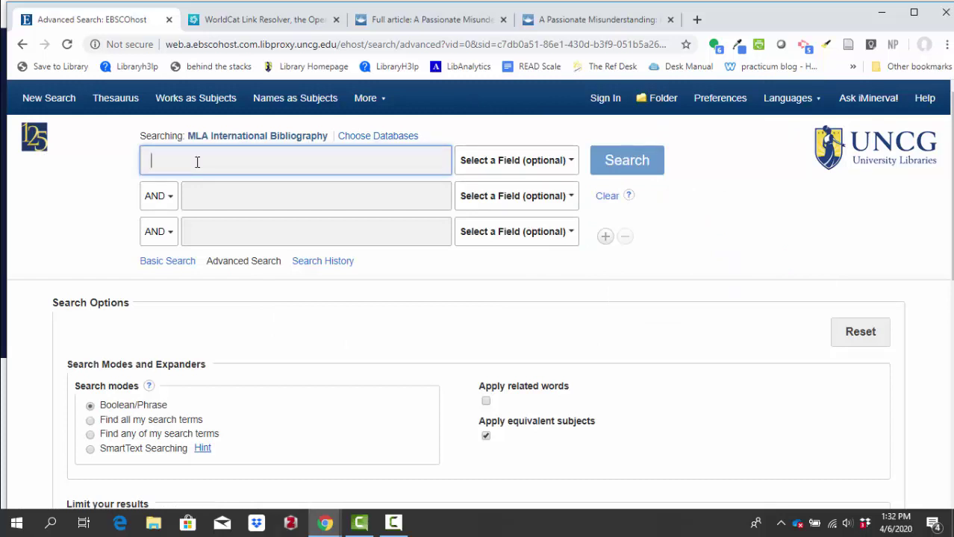
type("Su")
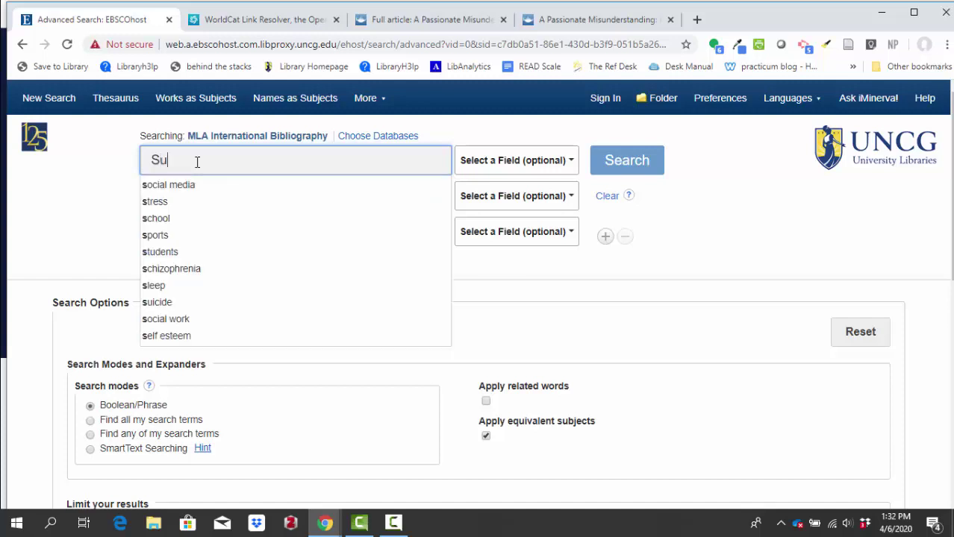
type("nny memories of foeign")
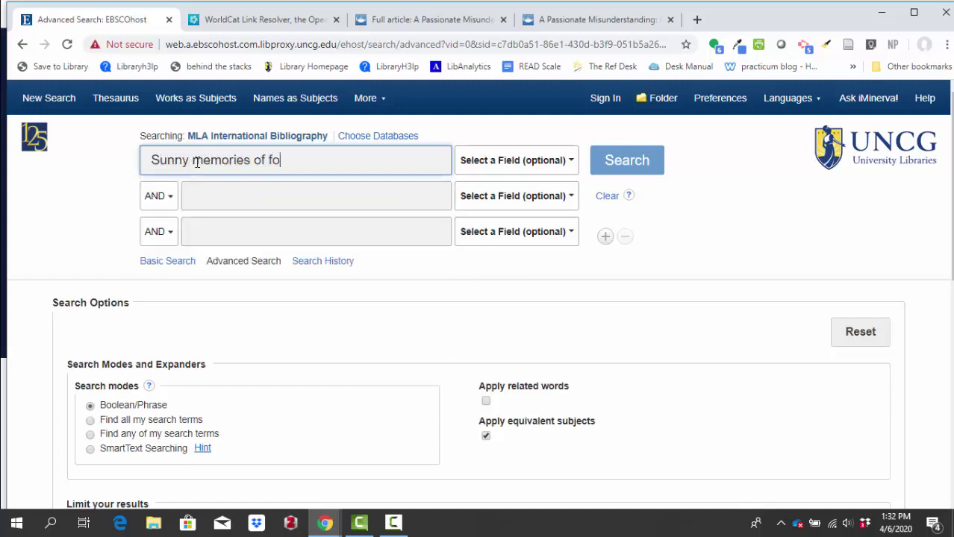
key("BackSpace")
key("BackSpace")
type("eign lands")
key("Return")
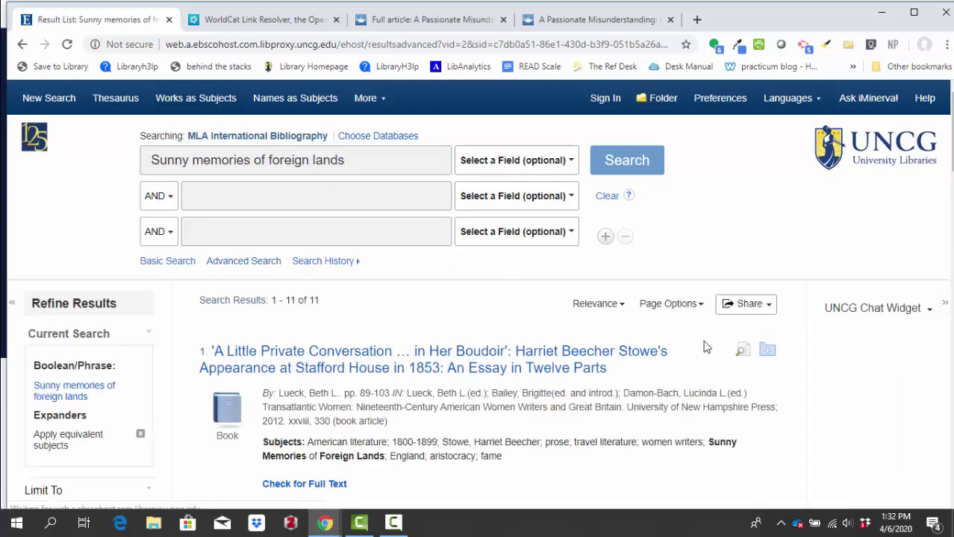
Review the source types, publication details and full-text options of the first several MLA results.
scroll(351, 254, "down", 1)
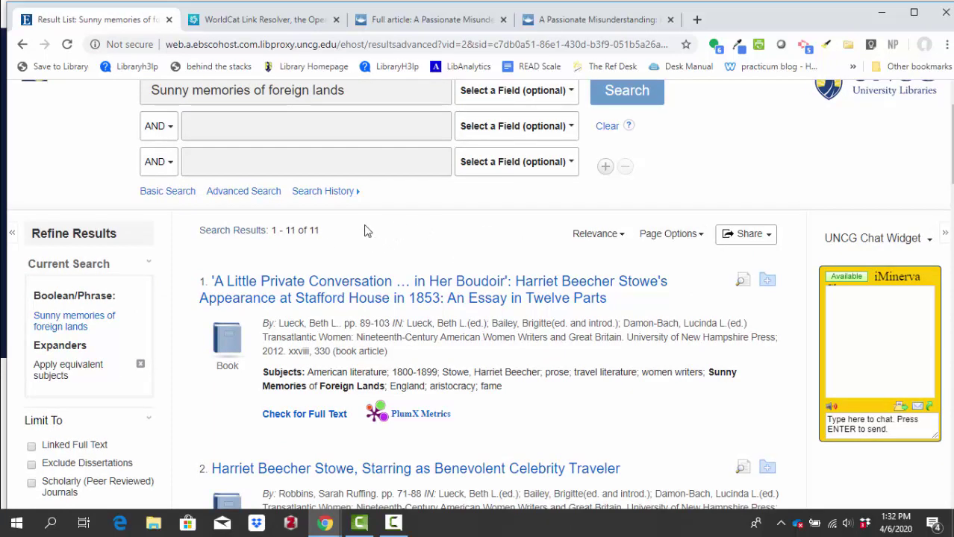
scroll(403, 225, "down", 1)
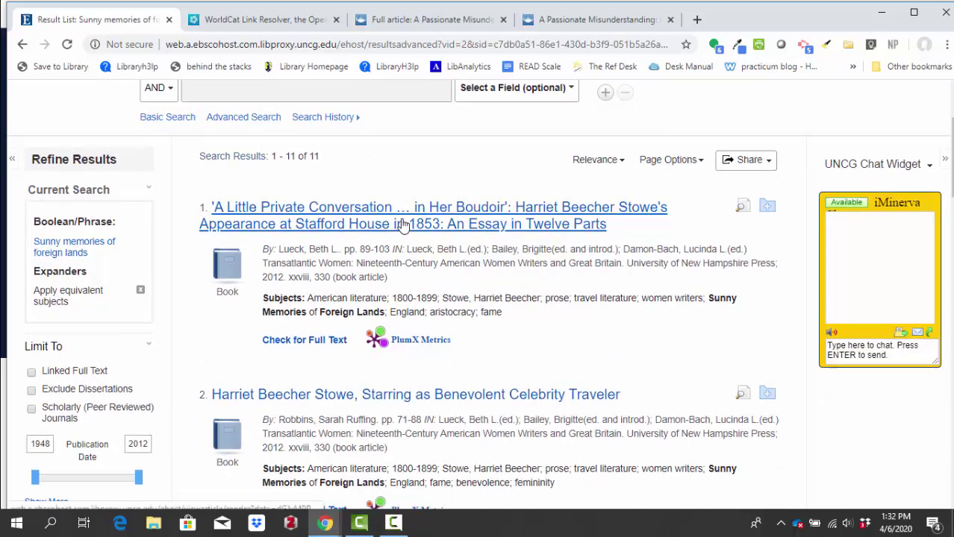
scroll(418, 225, "down", 1)
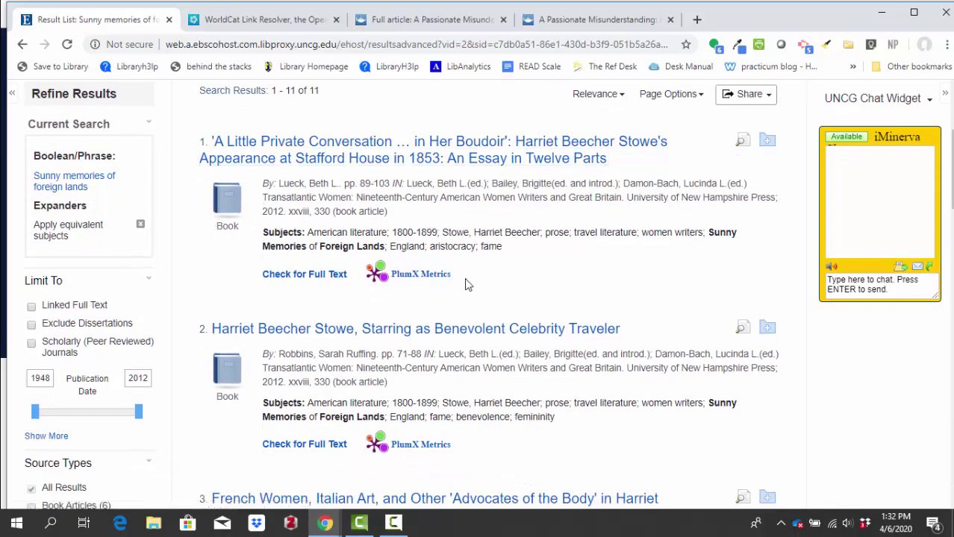
scroll(465, 283, "down", 3)
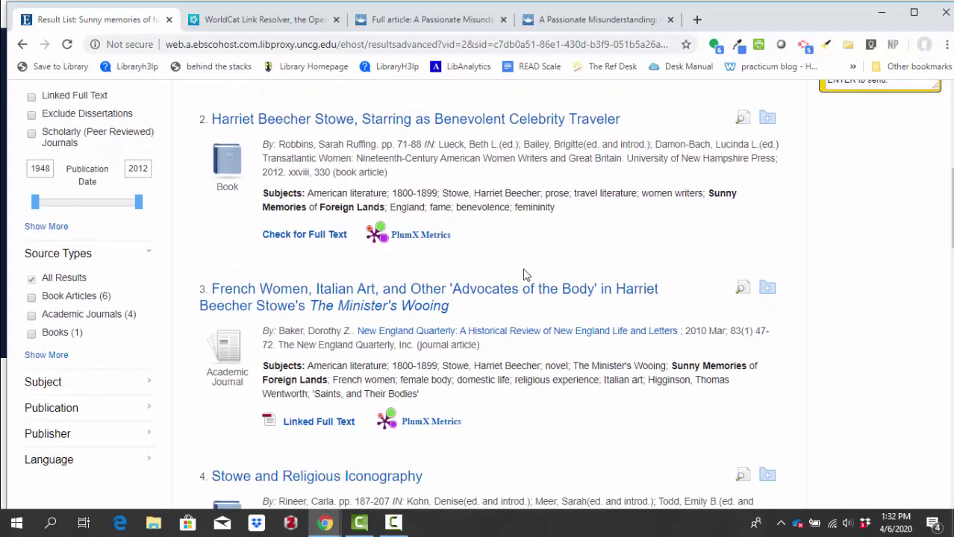
scroll(523, 274, "down", 2)
scroll(524, 274, "down", 1)
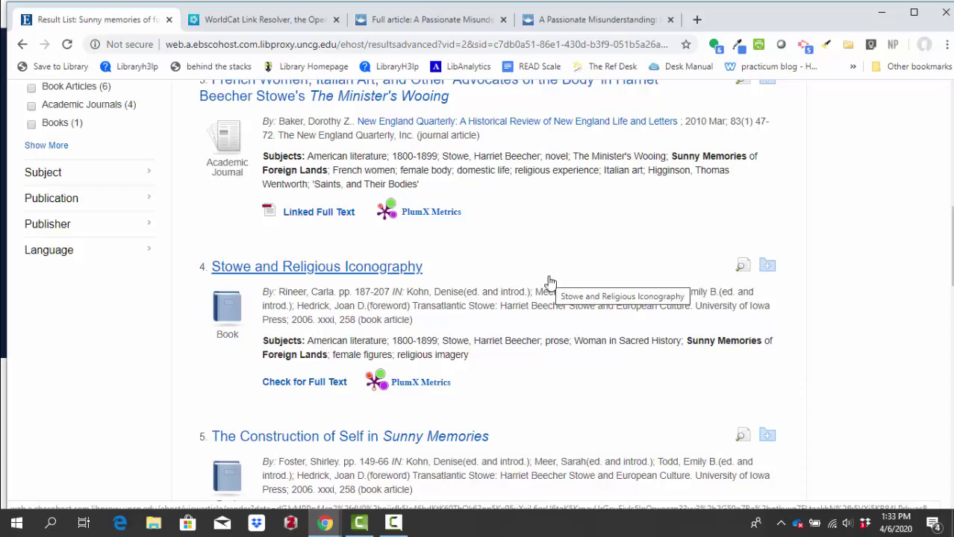
Limit the search results to exclude dissertations.
scroll(549, 282, "up", 1)
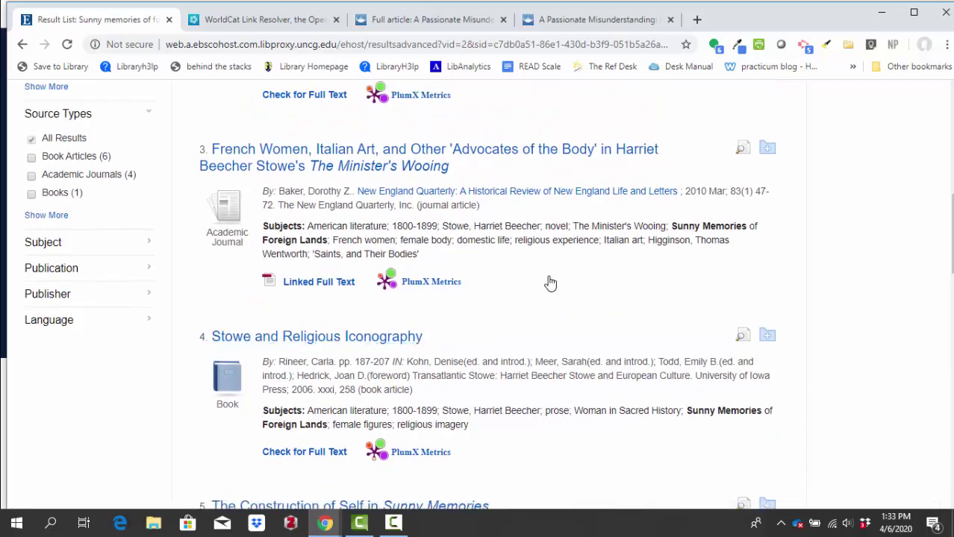
scroll(550, 282, "up", 3)
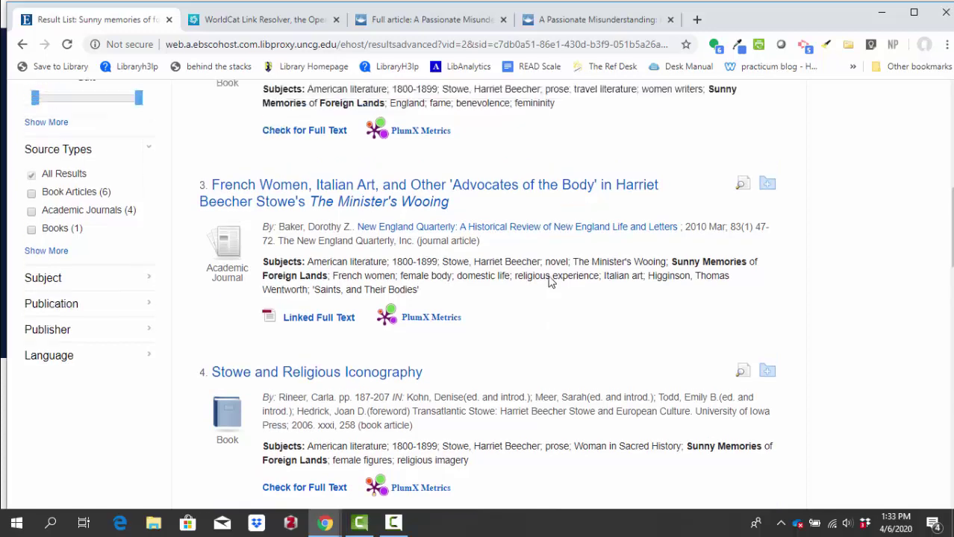
scroll(74, 297, "up", 1)
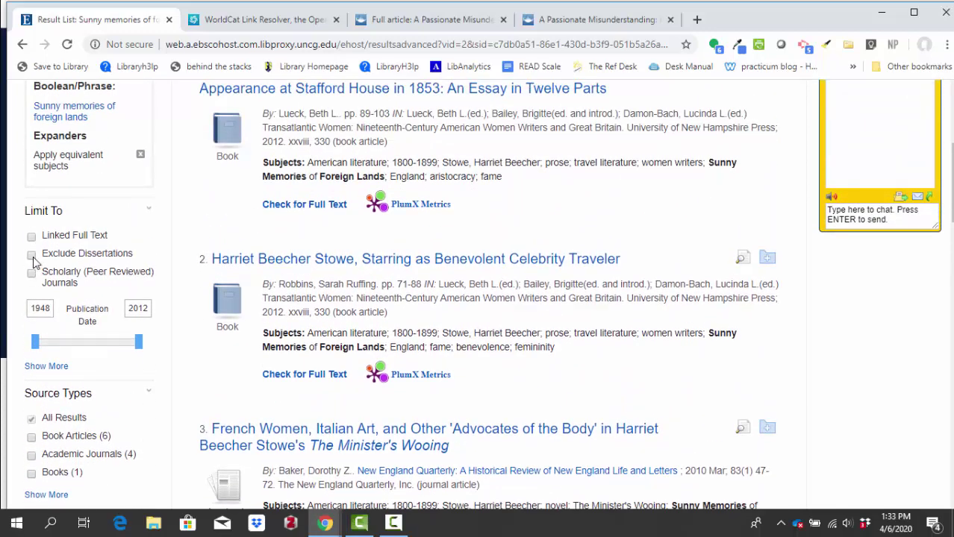
left_click(31, 255)
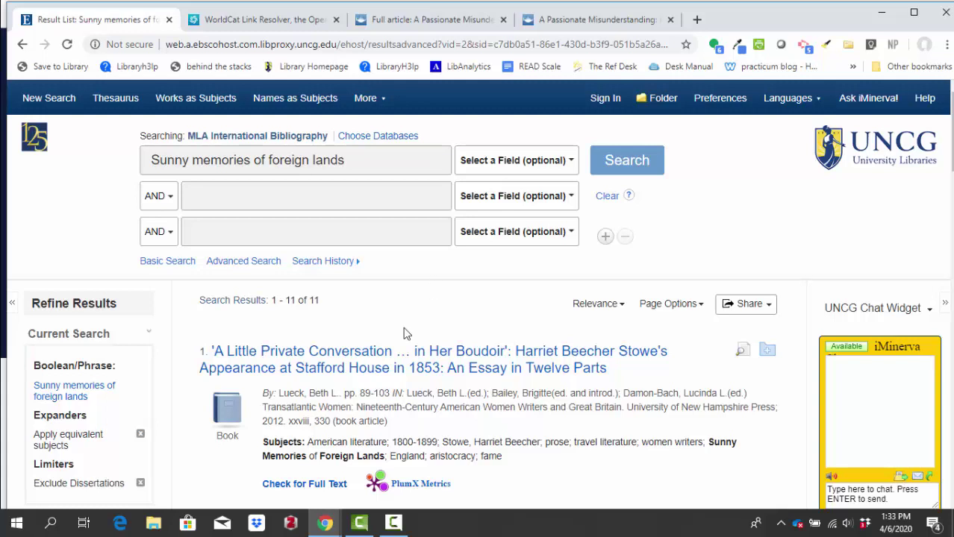
Open the record for "Stowe's Sunny Memories of Highland Slavery" and review its source, subject terms and document information.
scroll(448, 313, "down", 2)
scroll(450, 321, "down", 8)
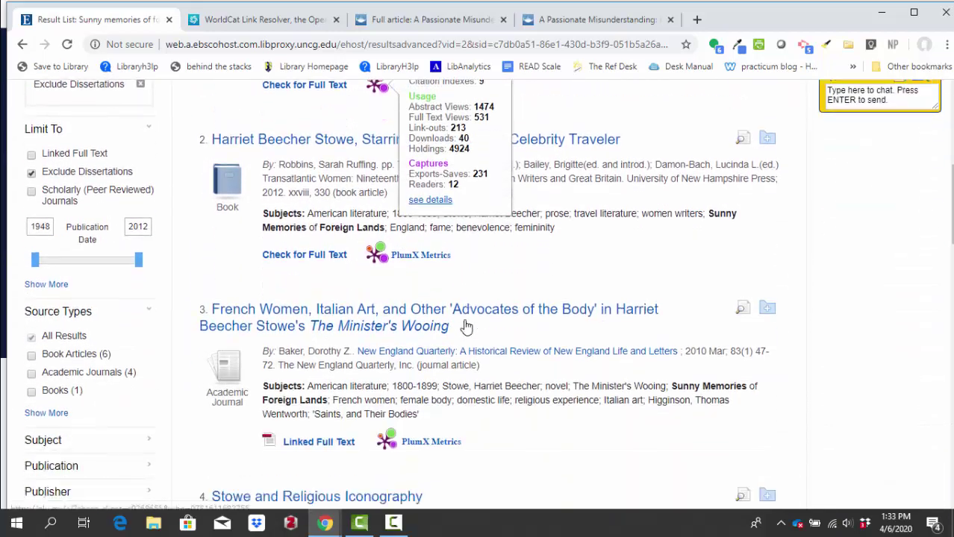
scroll(467, 321, "down", 5)
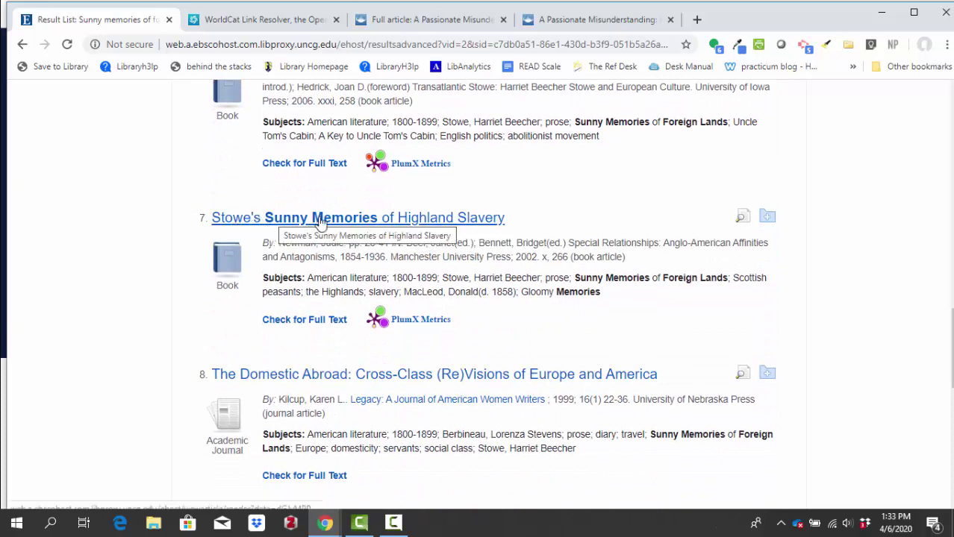
left_click(458, 218)
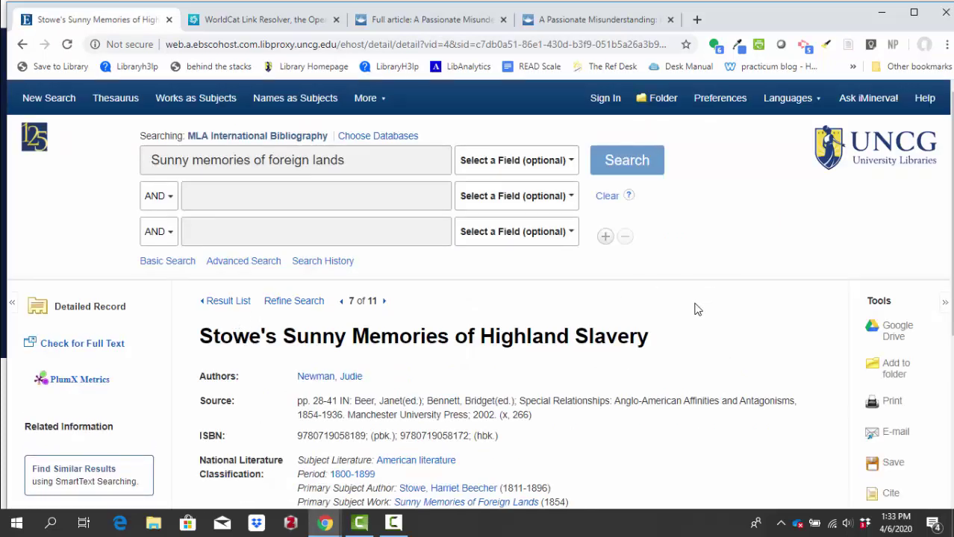
scroll(694, 309, "down", 1)
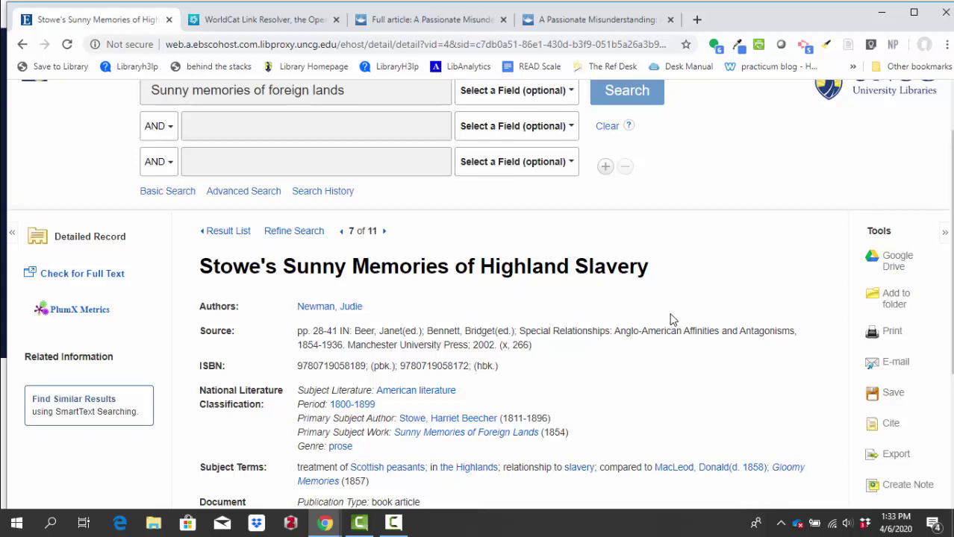
scroll(694, 320, "down", 1)
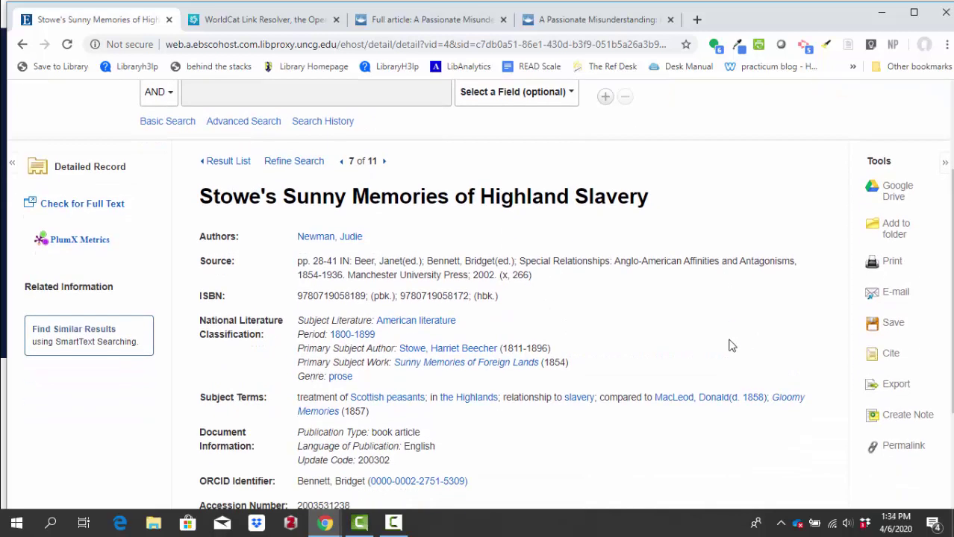
Show the record's e-mail form, replace it with the citation formats, and find the MLA Works Cited entry.
left_click(891, 296)
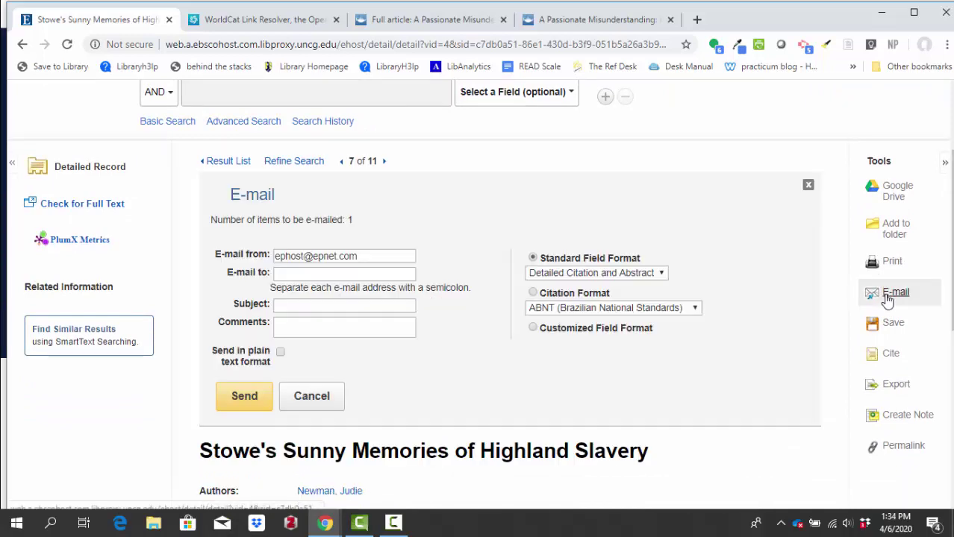
left_click(894, 357)
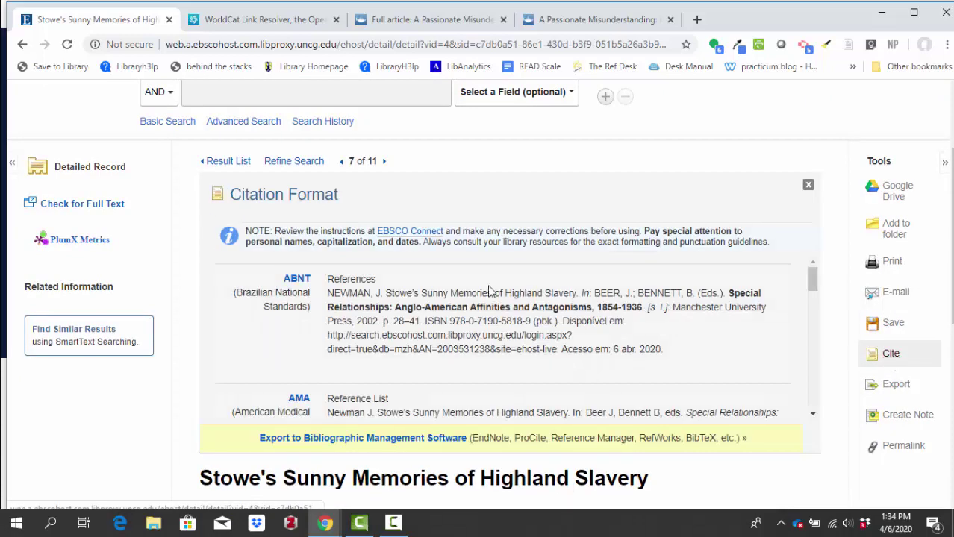
scroll(485, 288, "down", 6)
scroll(489, 287, "down", 5)
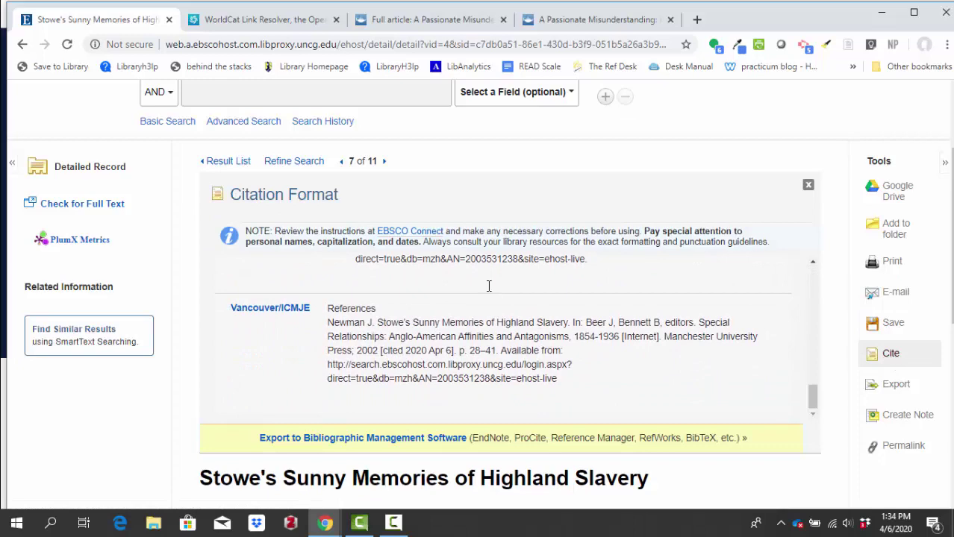
scroll(487, 286, "down", 3)
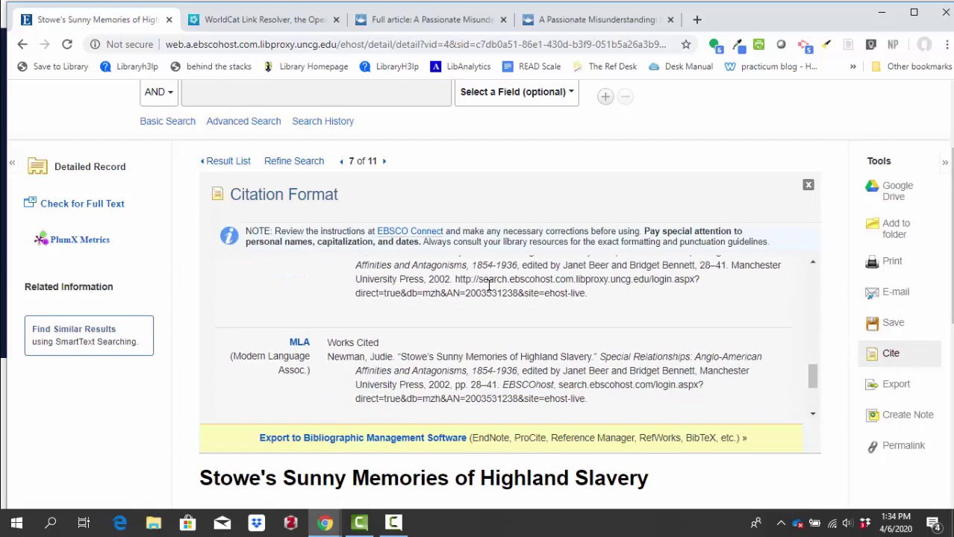
scroll(515, 284, "down", 2)
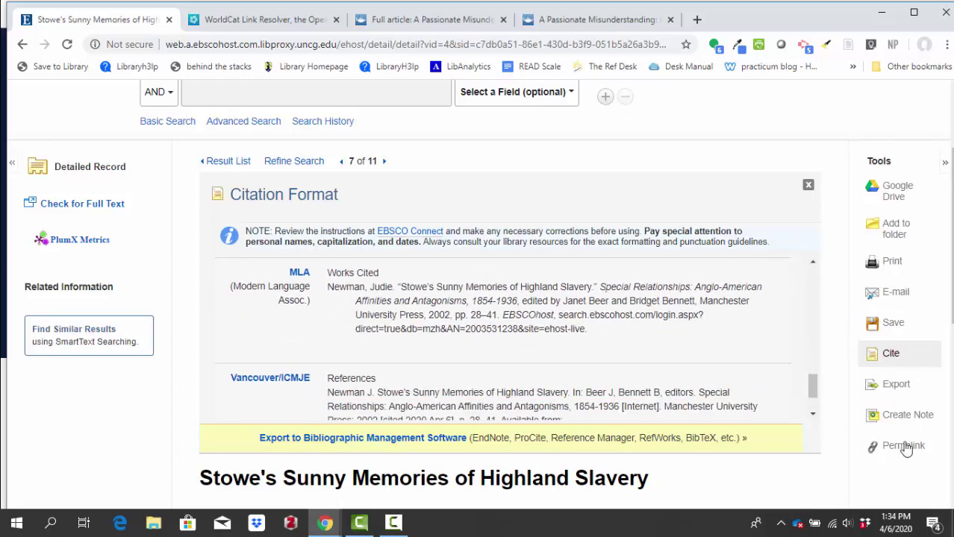
Close the citation formats and check the publication type in the record's document information.
left_click(807, 186)
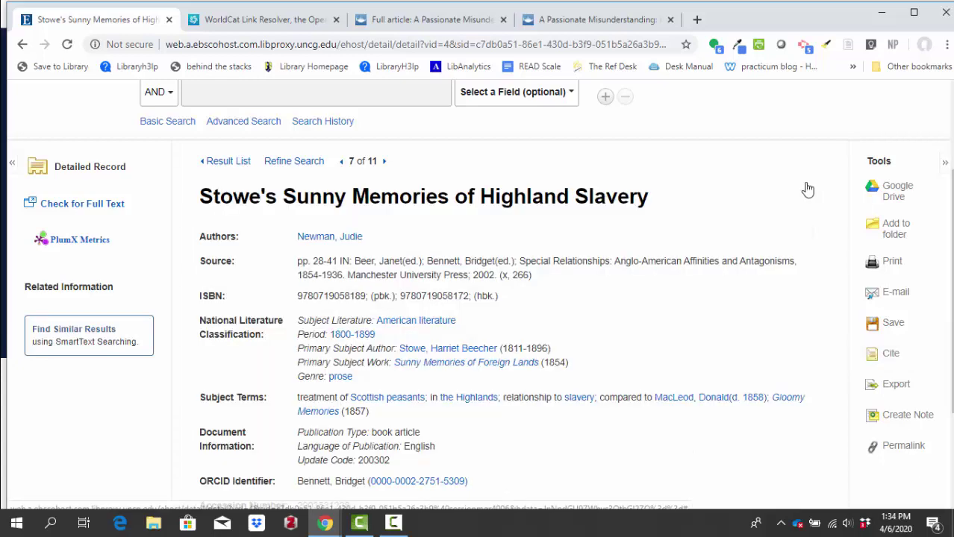
scroll(635, 290, "down", 3)
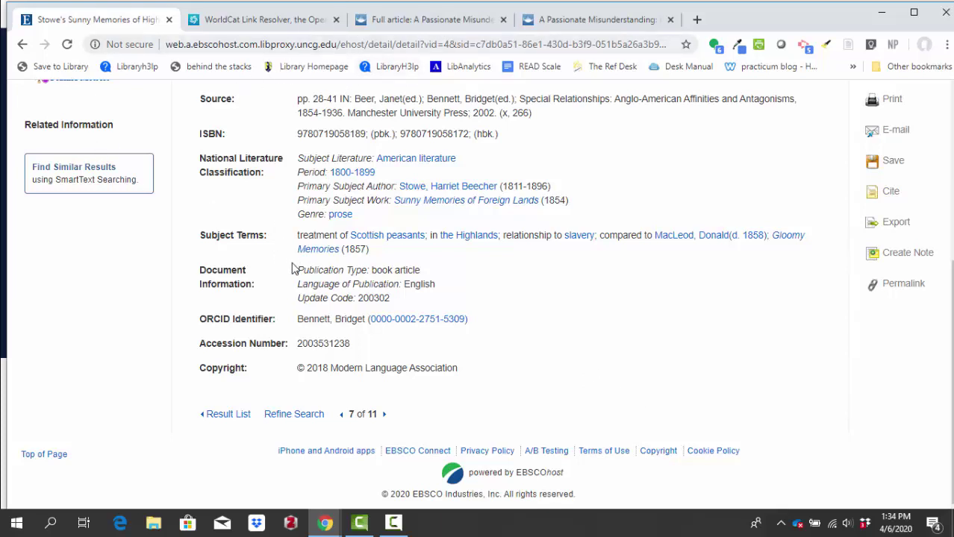
left_click_drag(296, 274, 430, 276)
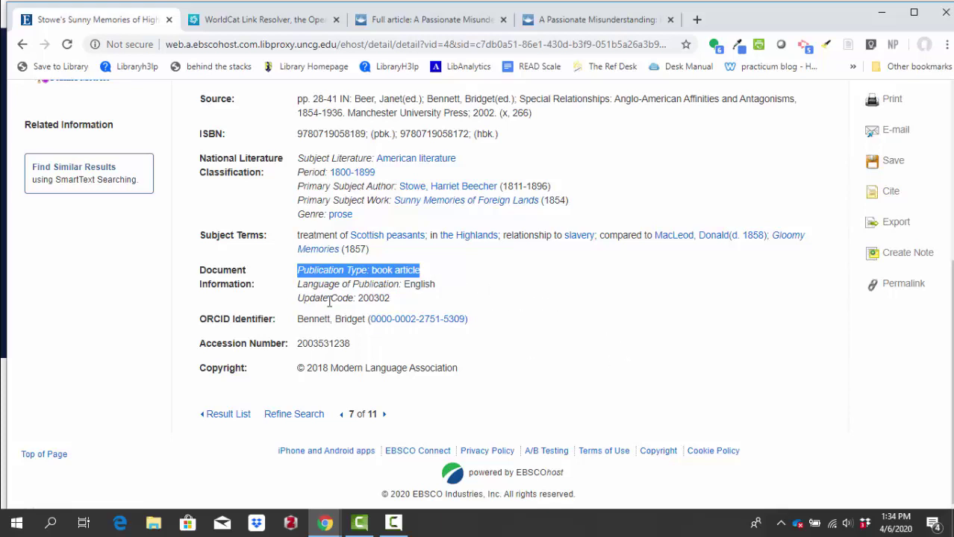
Check for full text of "Stowe's Sunny Memories of Highland Slavery" and look up the book's holdings in the library catalog.
scroll(341, 310, "up", 3)
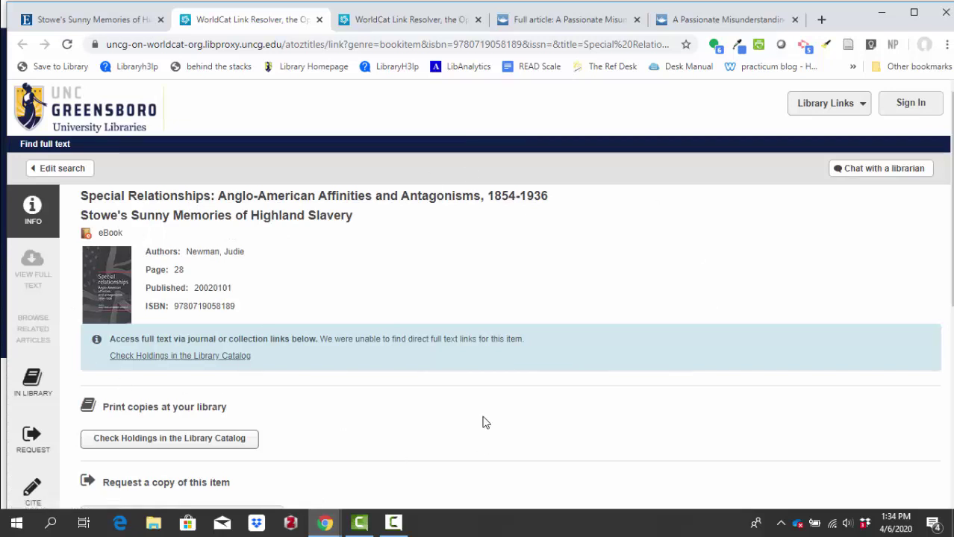
scroll(482, 422, "down", 1)
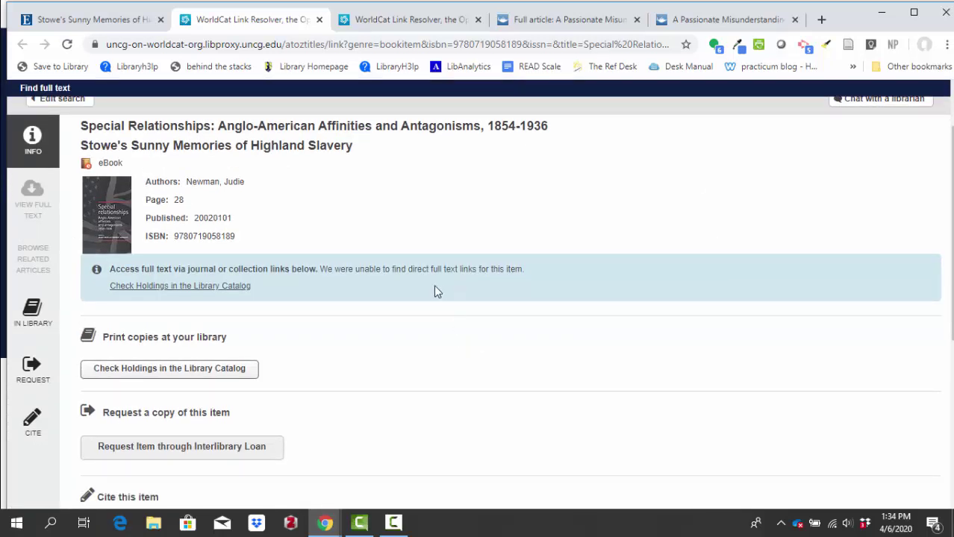
left_click(144, 286)
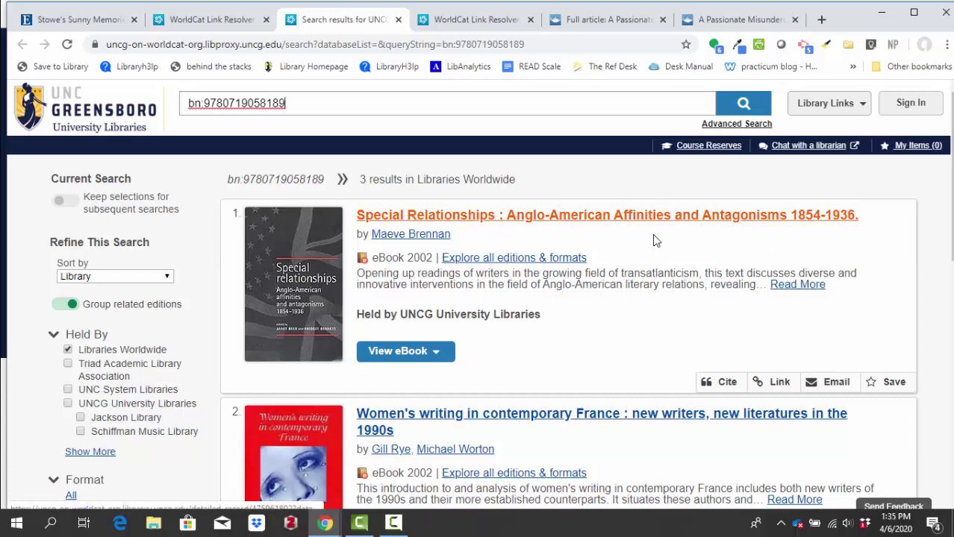
Open the eBook "Special Relationships: Anglo-American Affinities and Antagonisms 1854-1936" and go to chapter 2, "Stowe's sunny memories of Highland slavery".
scroll(670, 272, "down", 1)
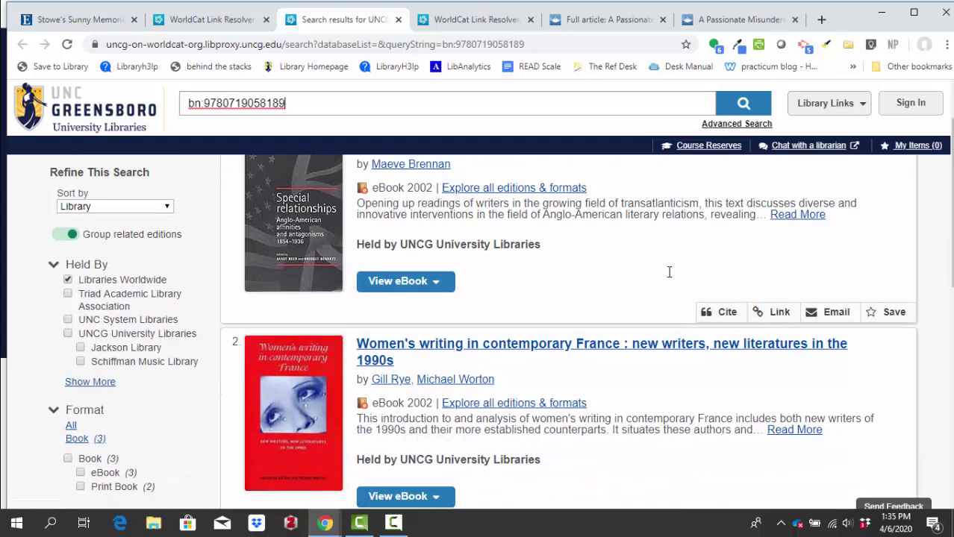
left_click(432, 284)
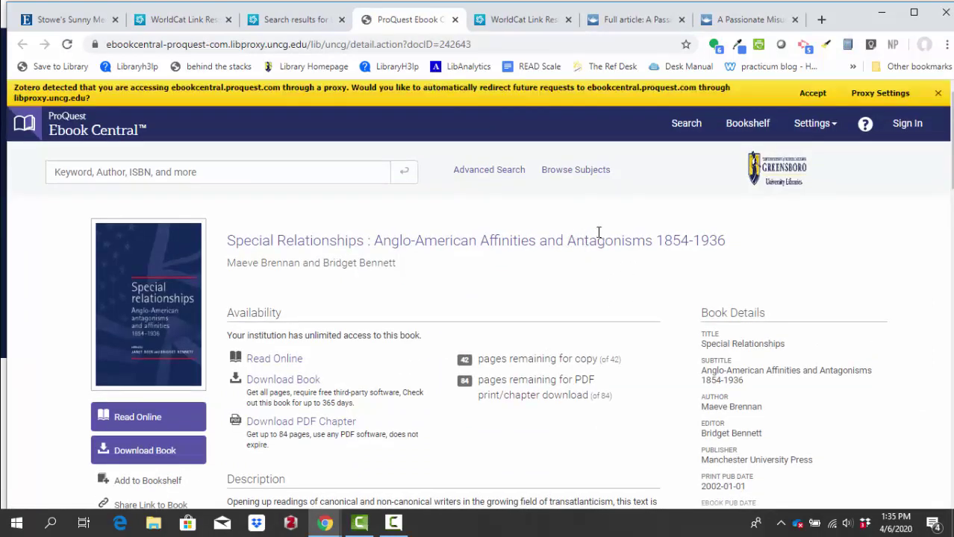
scroll(599, 232, "down", 4)
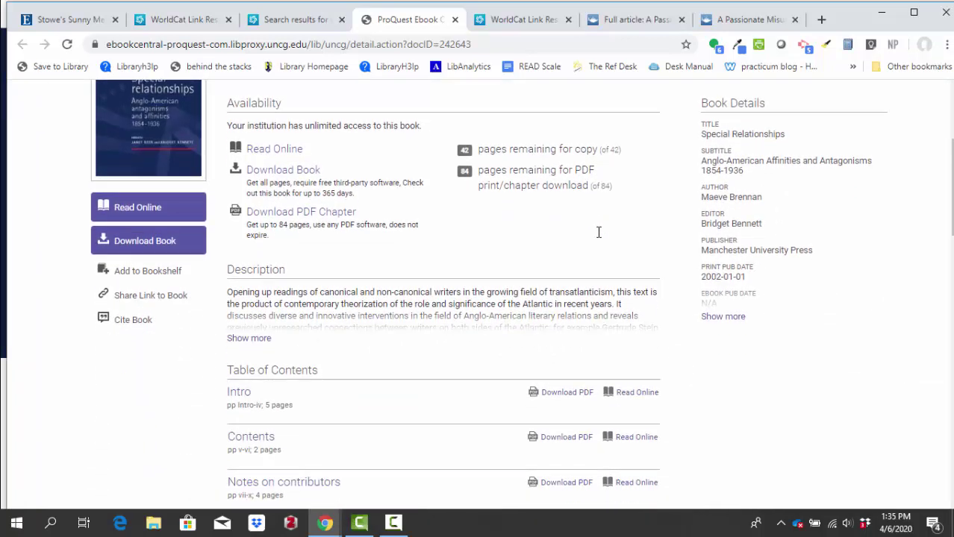
scroll(599, 232, "down", 5)
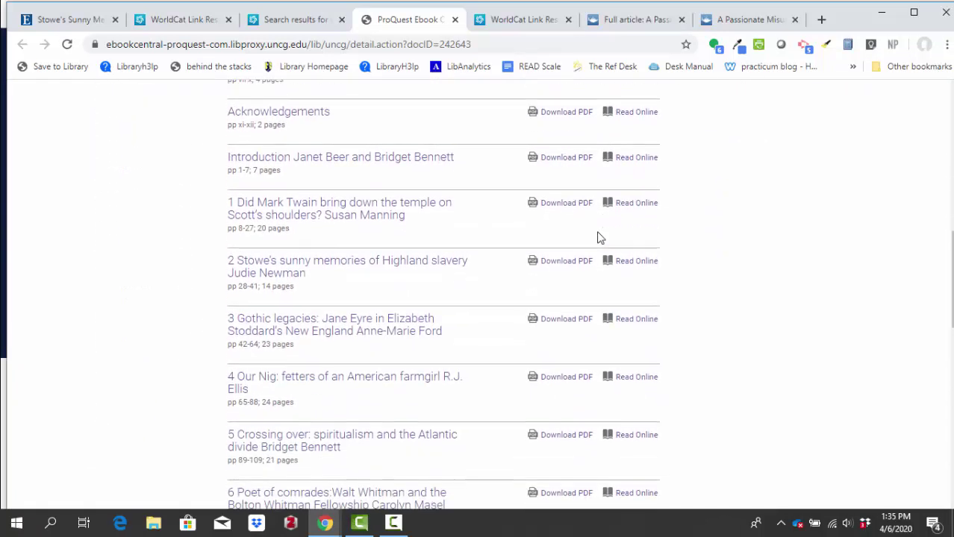
scroll(600, 238, "down", 1)
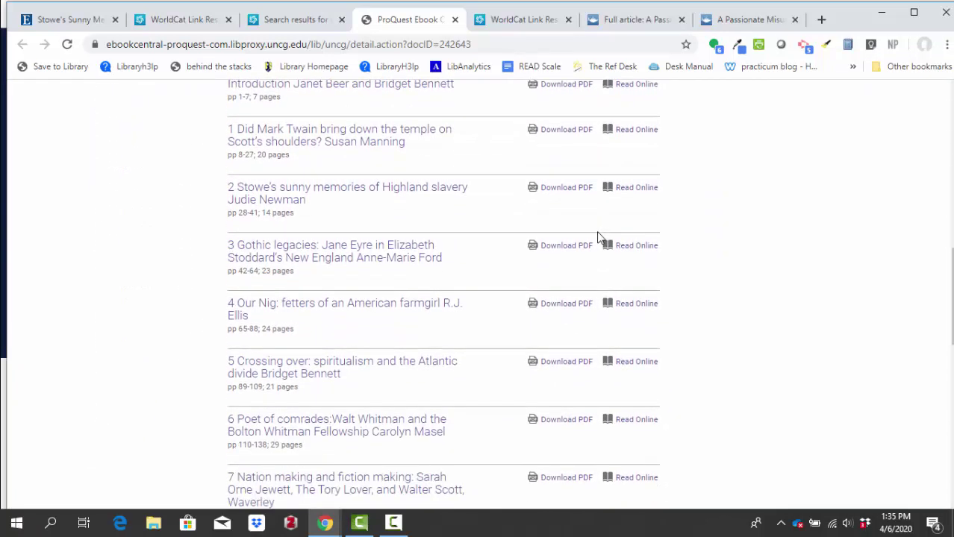
left_click(271, 203)
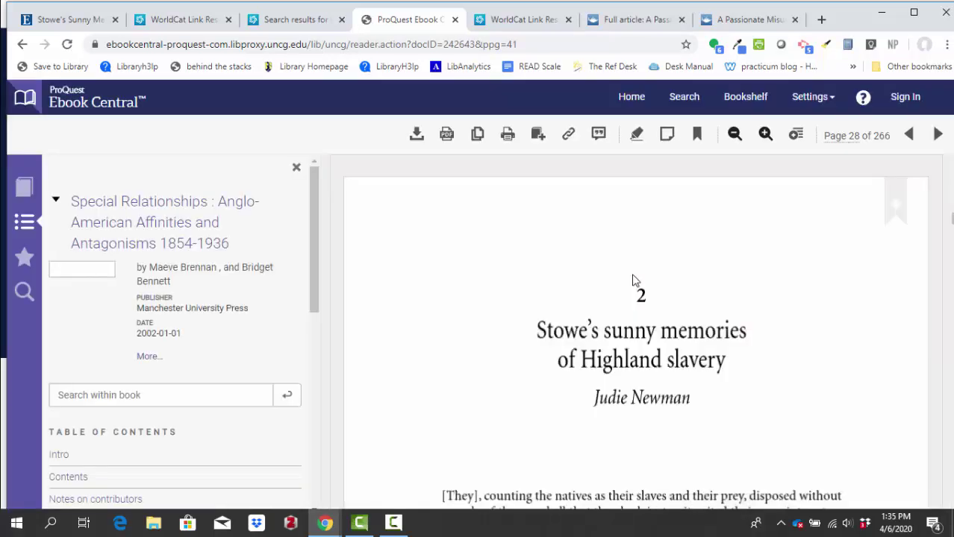
Skim the text of the chapter on Stowe's sunny memories for its argument, quotations and footnoted references.
scroll(569, 337, "down", 4)
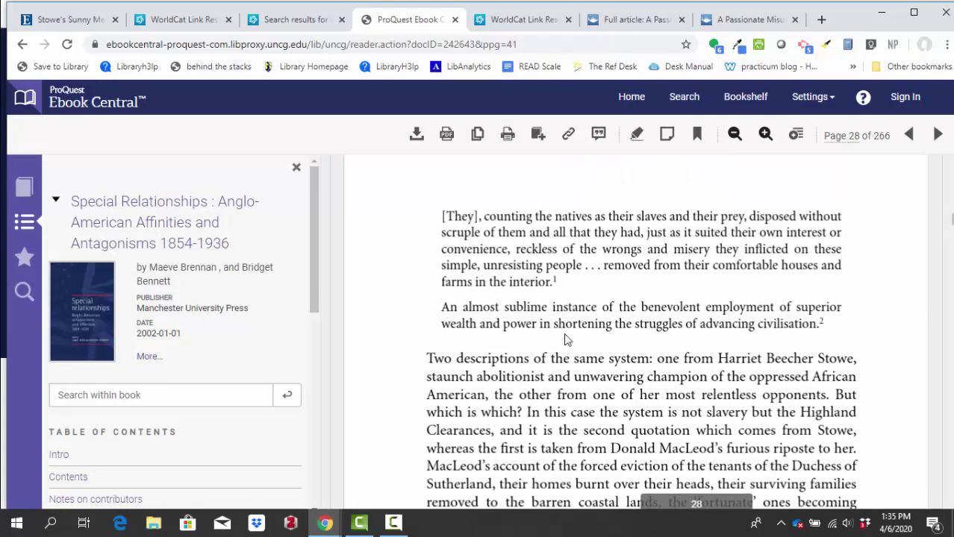
scroll(565, 340, "down", 5)
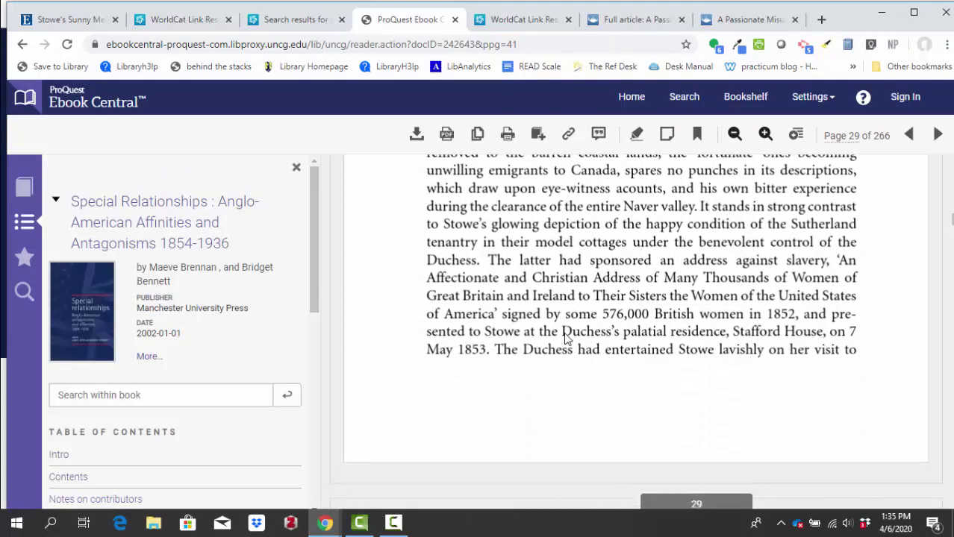
scroll(565, 338, "down", 5)
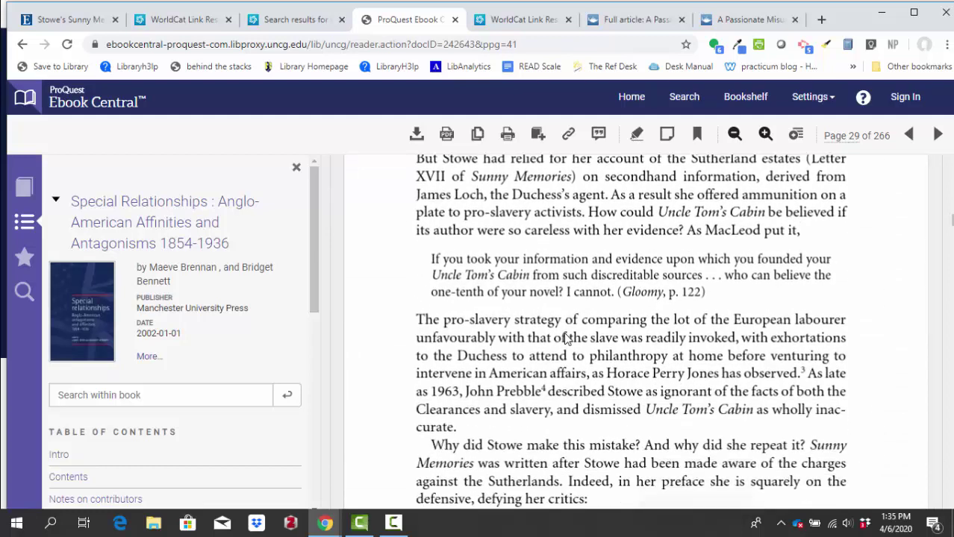
scroll(624, 341, "down", 2)
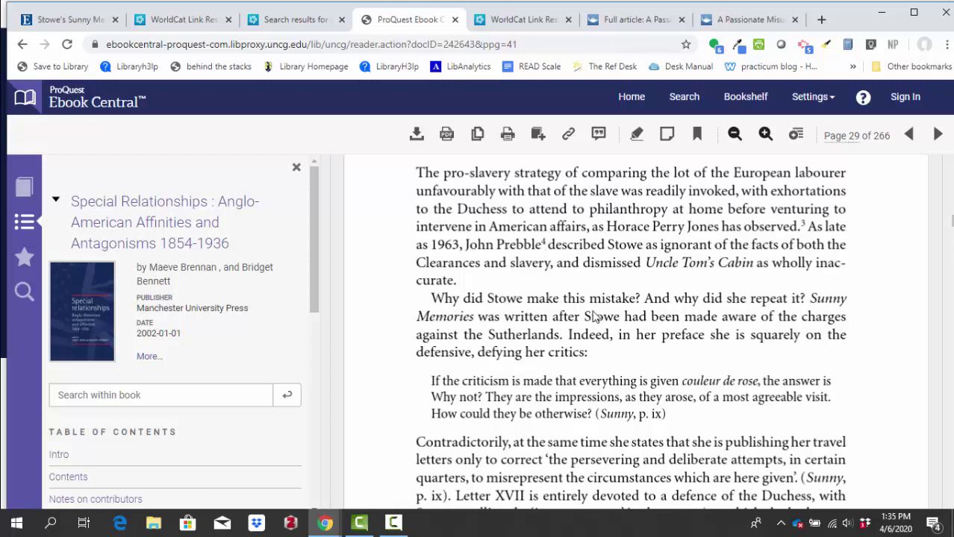
scroll(594, 317, "up", 4)
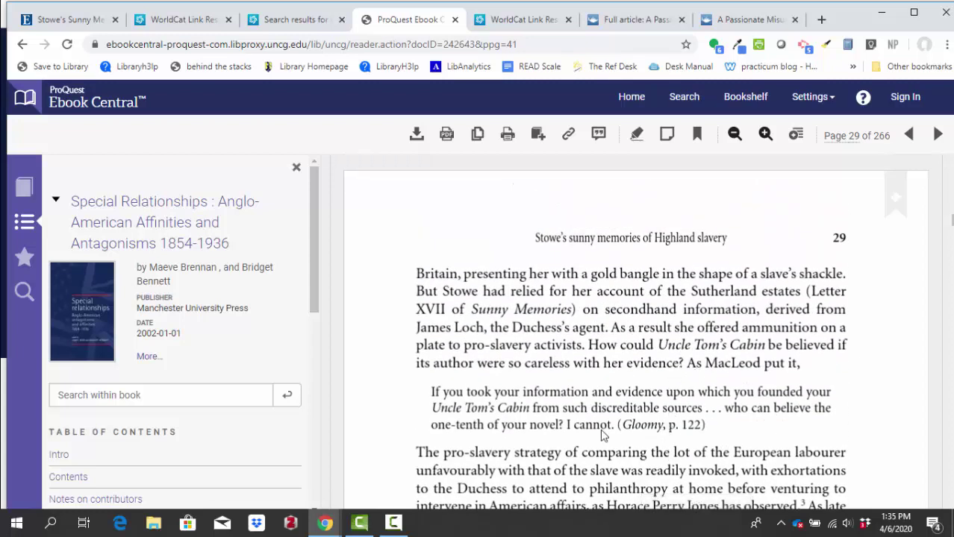
scroll(679, 388, "down", 10)
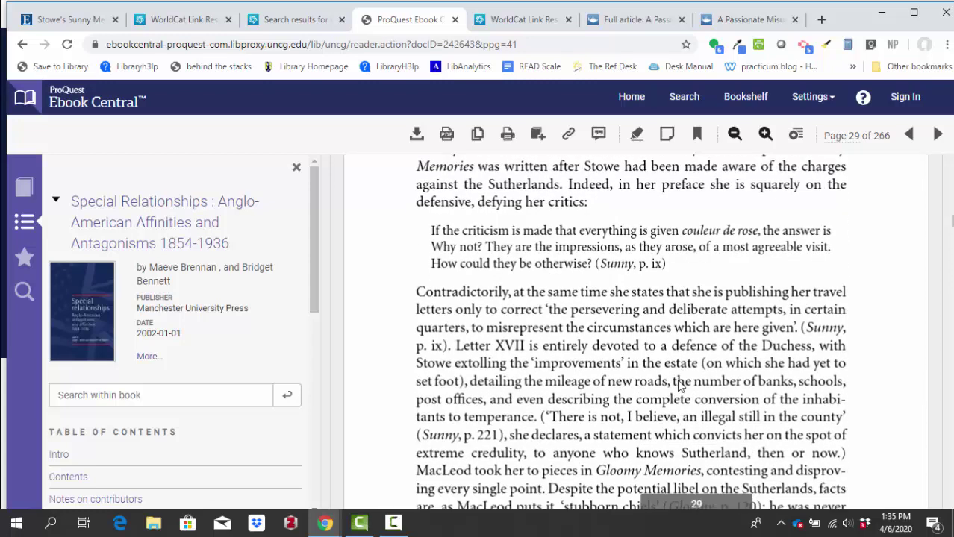
scroll(679, 384, "down", 15)
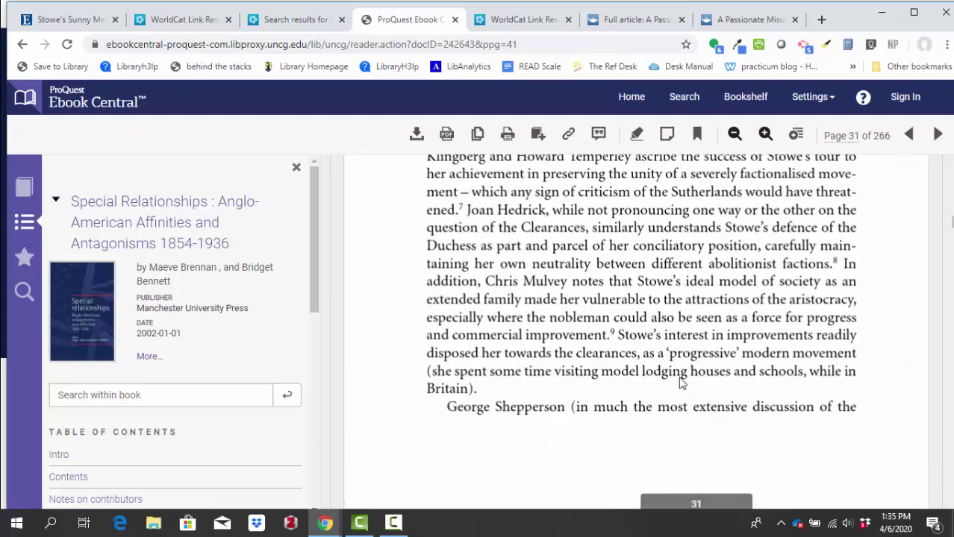
scroll(680, 383, "down", 6)
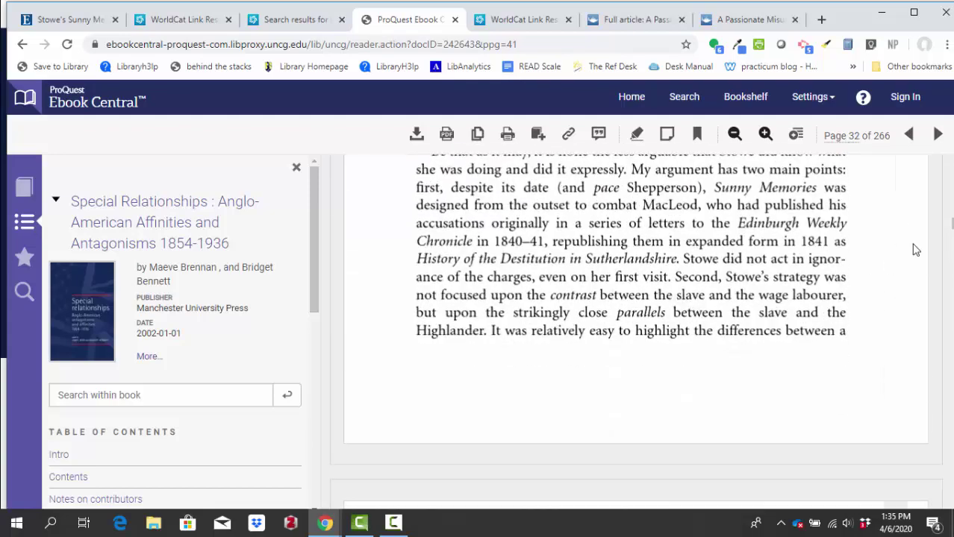
scroll(569, 389, "down", 8)
scroll(569, 389, "down", 10)
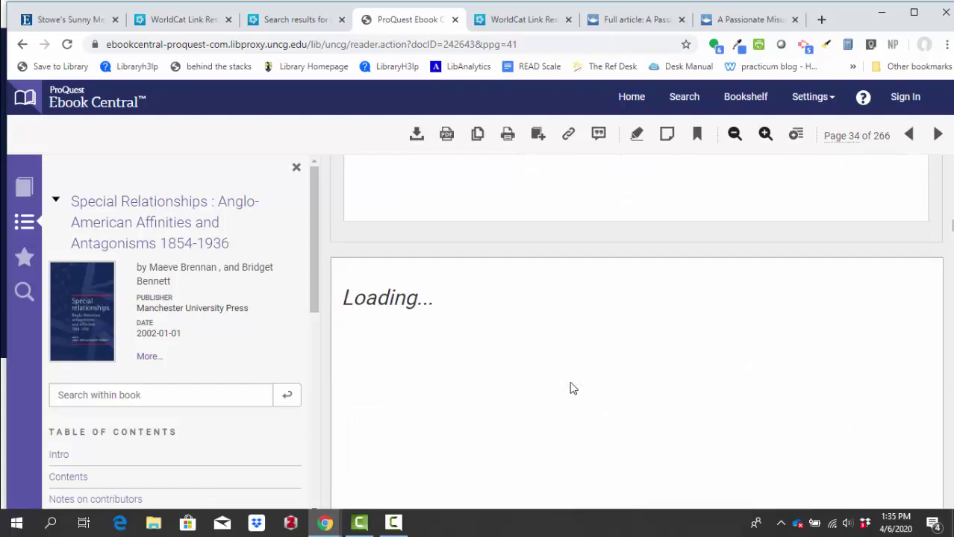
scroll(569, 389, "down", 10)
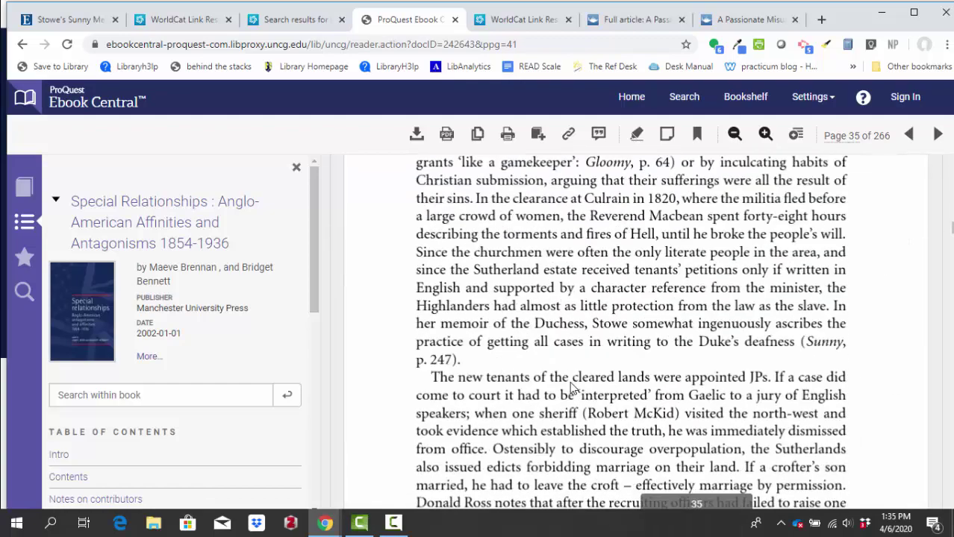
scroll(570, 388, "down", 10)
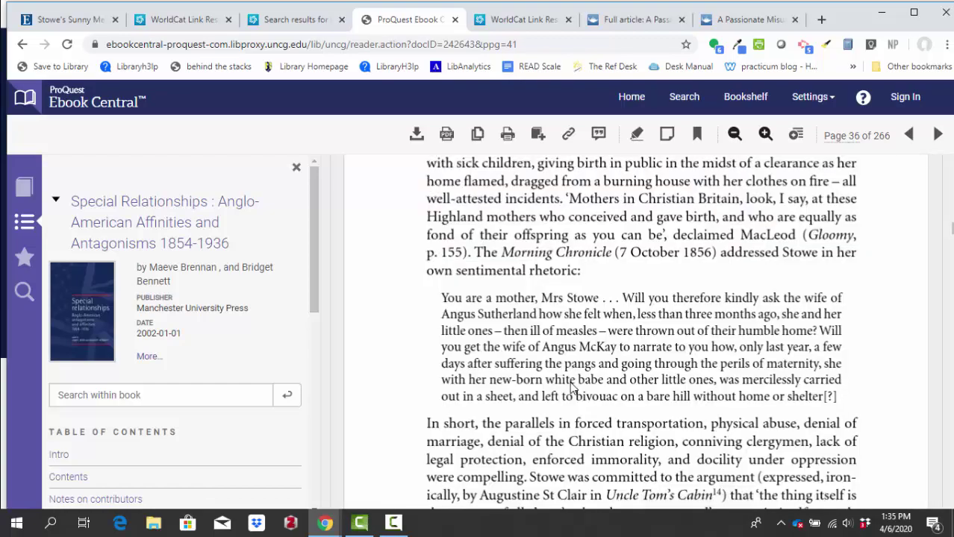
scroll(570, 386, "down", 10)
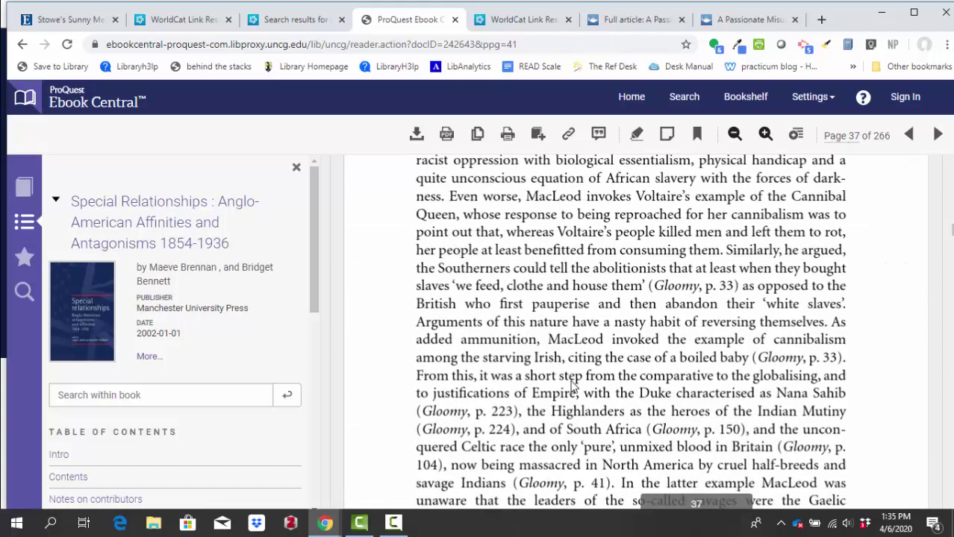
scroll(573, 385, "down", 10)
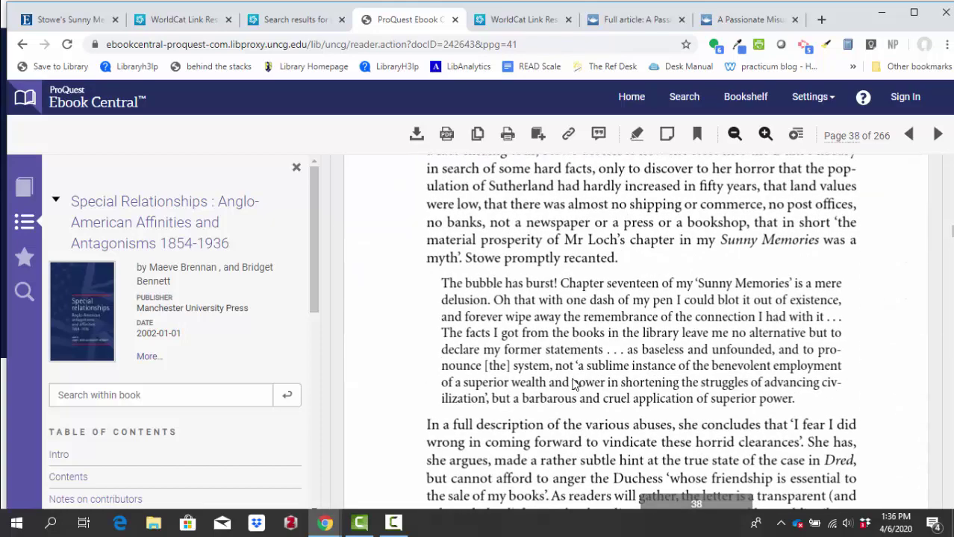
Examine the chapter's endnotes and bibliography for the sources it cites.
scroll(574, 385, "down", 6)
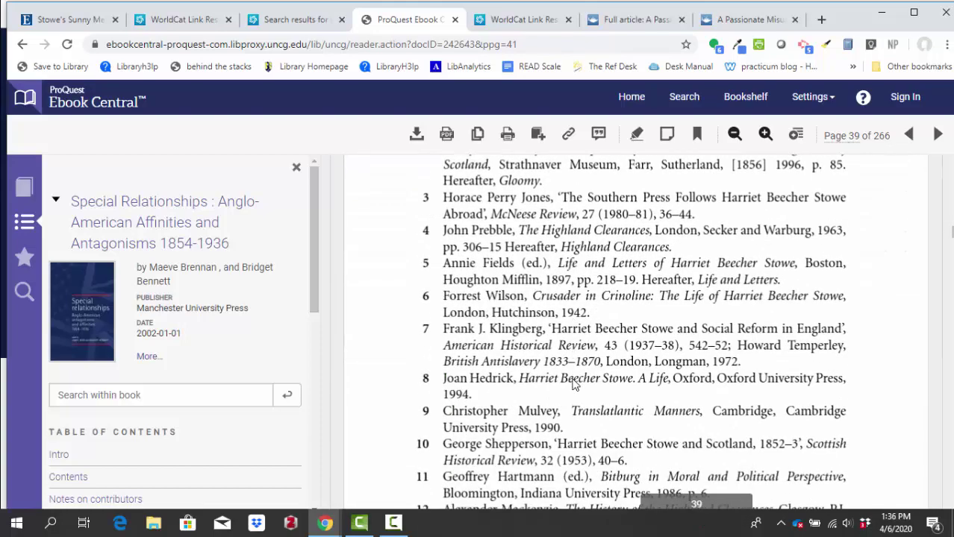
scroll(573, 384, "up", 3)
scroll(573, 385, "down", 10)
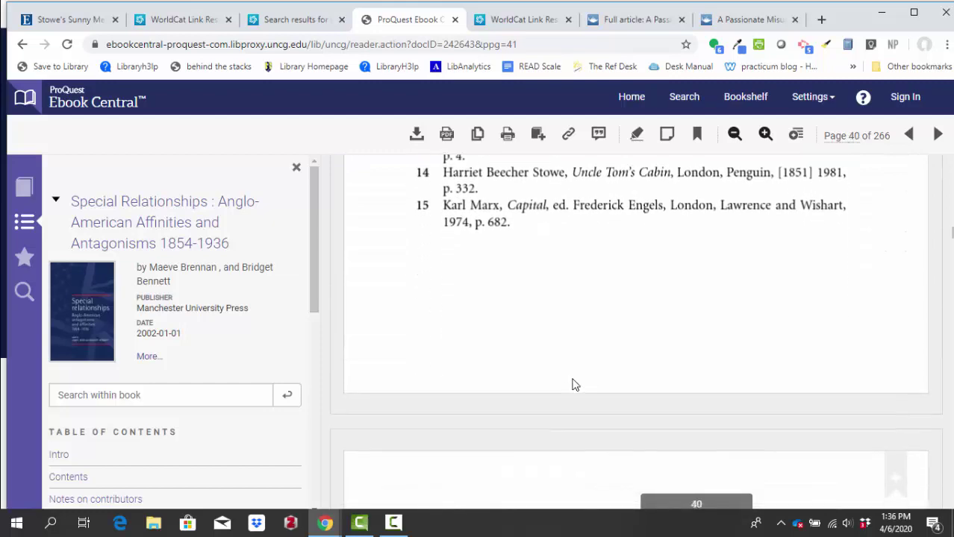
scroll(575, 382, "up", 2)
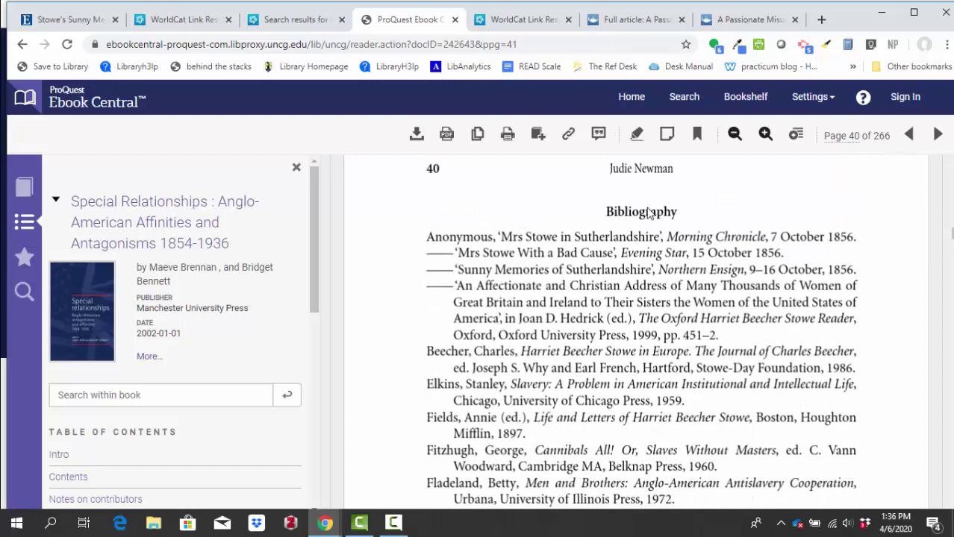
scroll(685, 318, "down", 3)
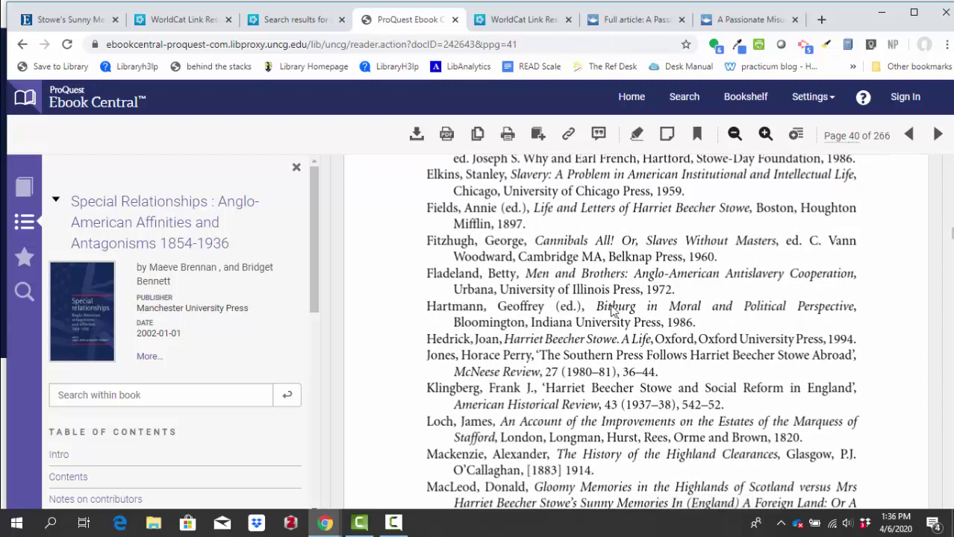
scroll(614, 312, "up", 2)
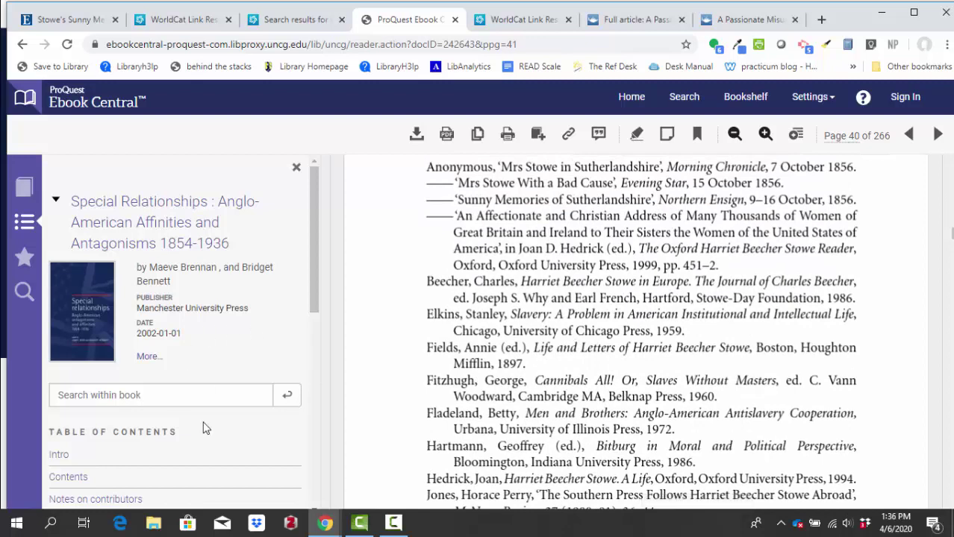
Open the book's Notes on contributors and find the biography of the chapter 2 author.
scroll(290, 416, "down", 1)
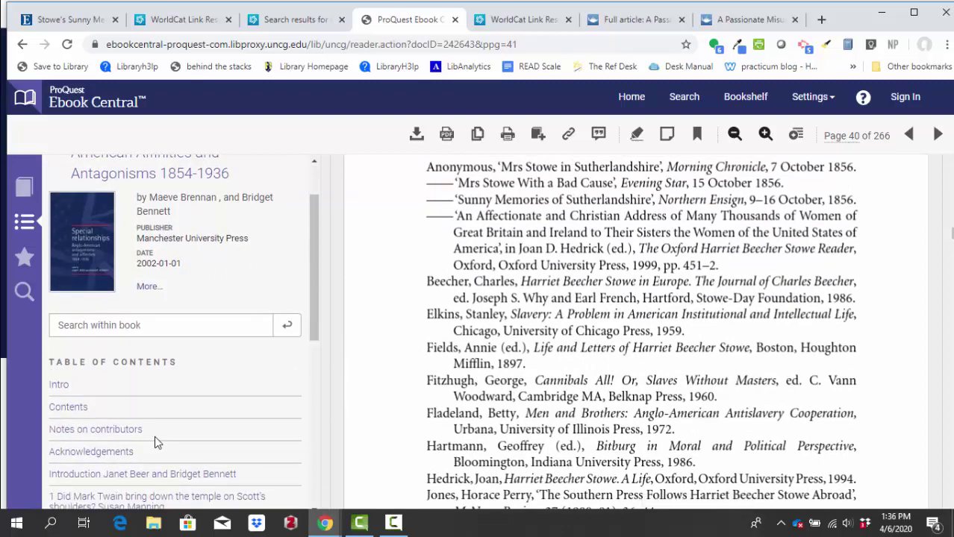
left_click(109, 431)
scroll(565, 362, "down", 4)
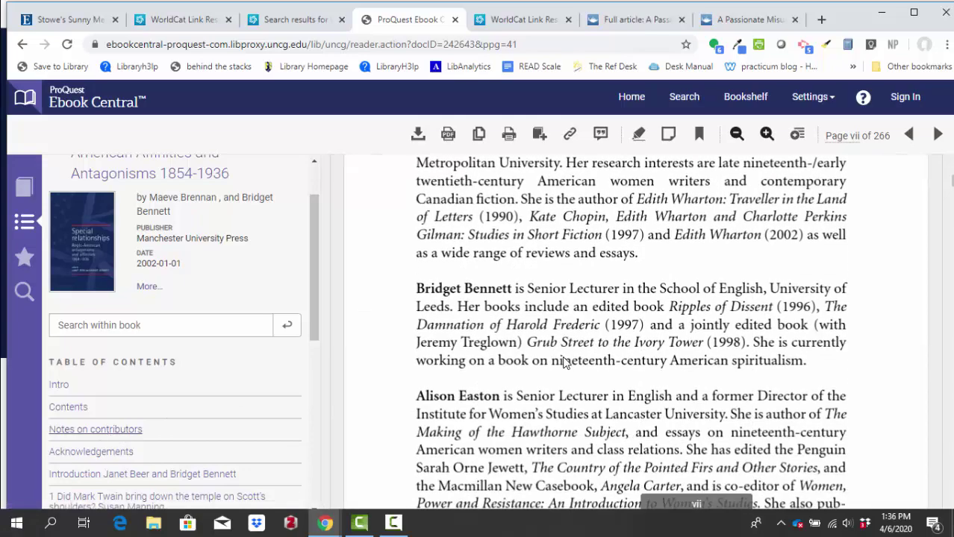
scroll(565, 363, "down", 10)
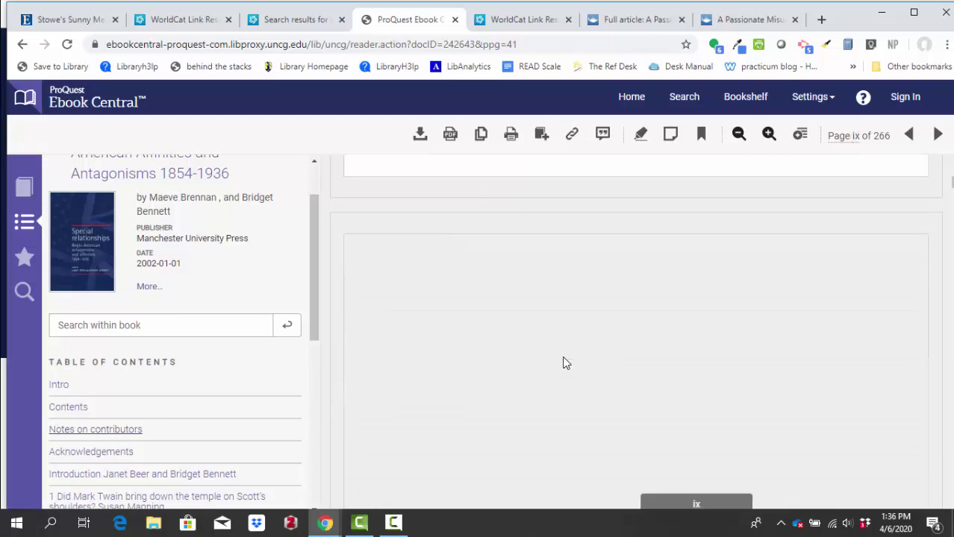
scroll(565, 362, "down", 6)
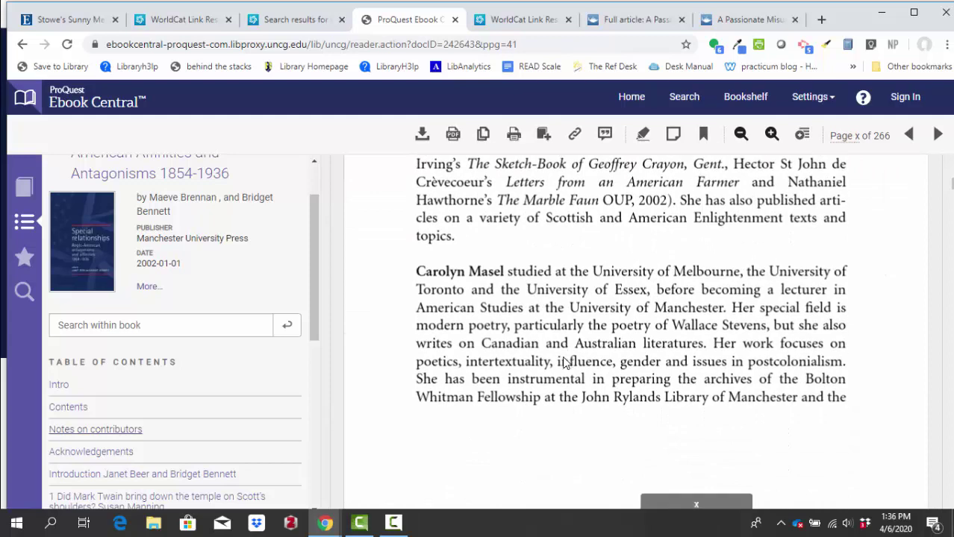
scroll(565, 363, "down", 5)
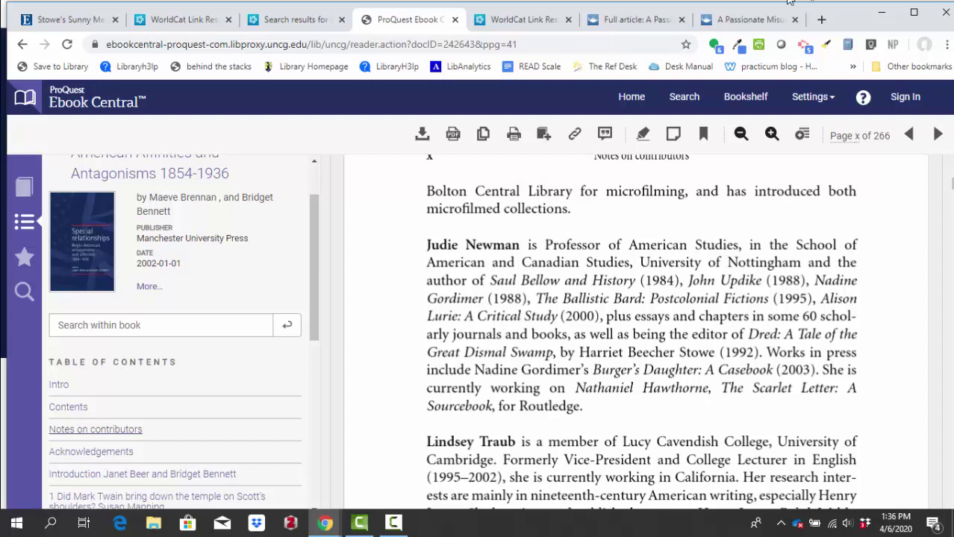
Load the English 108 research guide at uncg.libguides.com/eng108 in place of the "Stowe's Sunny Memories of Highland Slavery" database record.
left_click(54, 20)
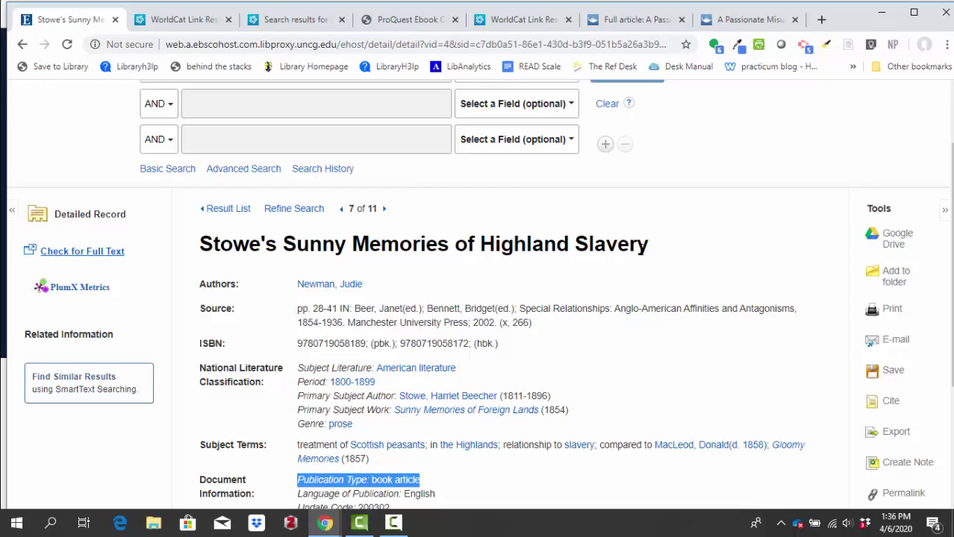
left_click(248, 44)
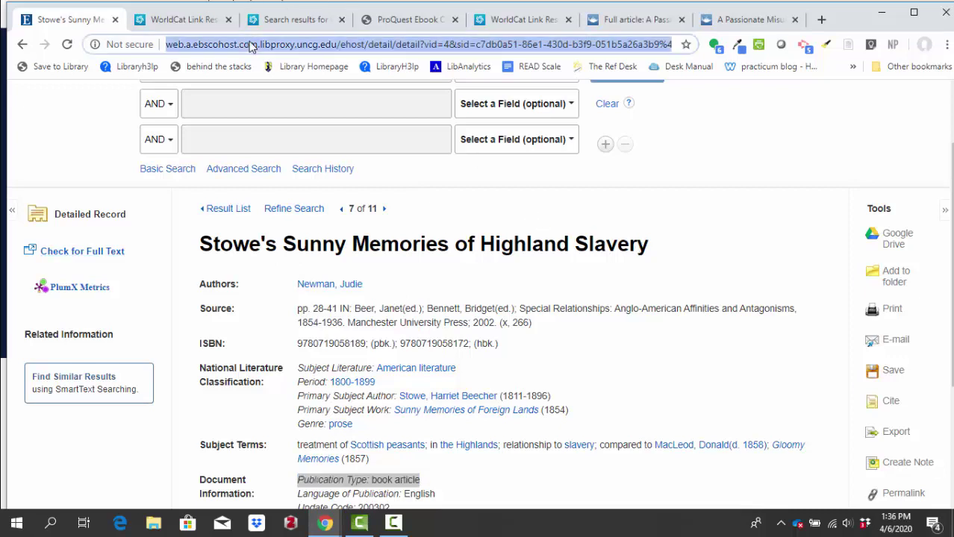
type("uncg.libguid")
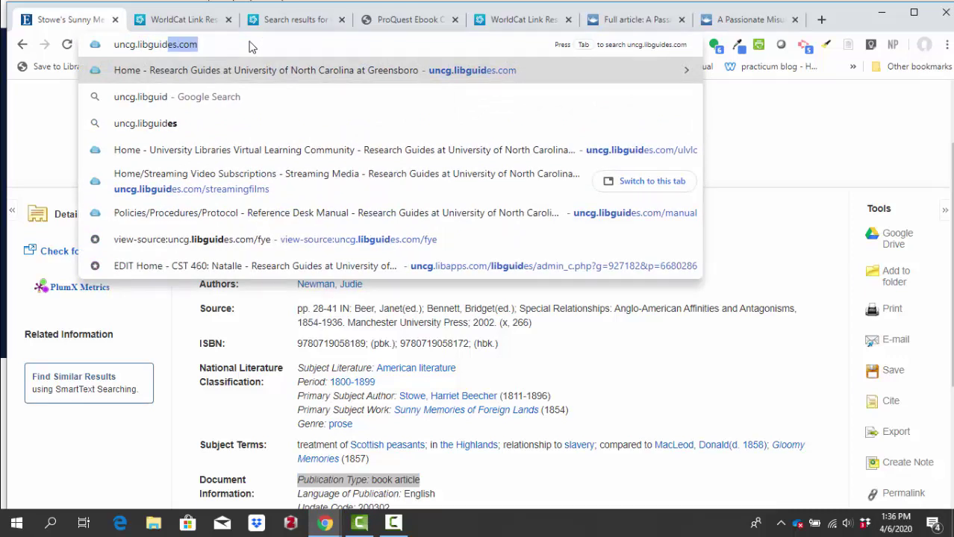
type("es.com/eng")
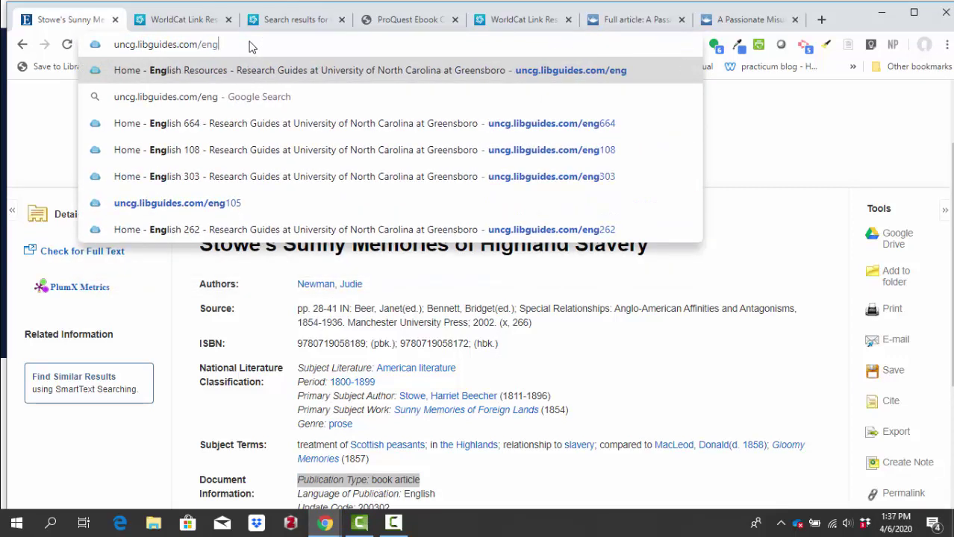
type("180")
key("BackSpace")
key("BackSpace")
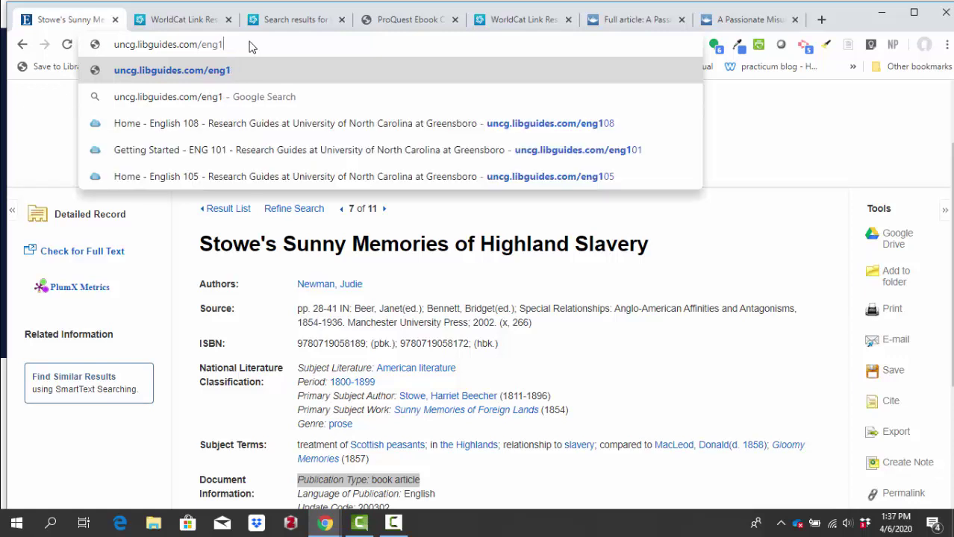
type("08")
key("Return")
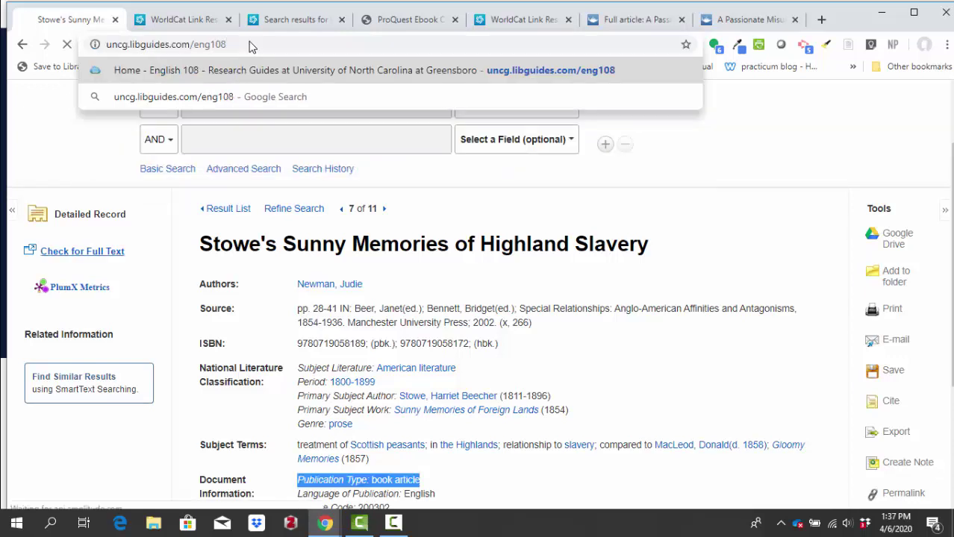
Review the English 108 guide's librarian contact details, appointment scheduling option and chat box, and return to the start of the page.
scroll(730, 321, "down", 5)
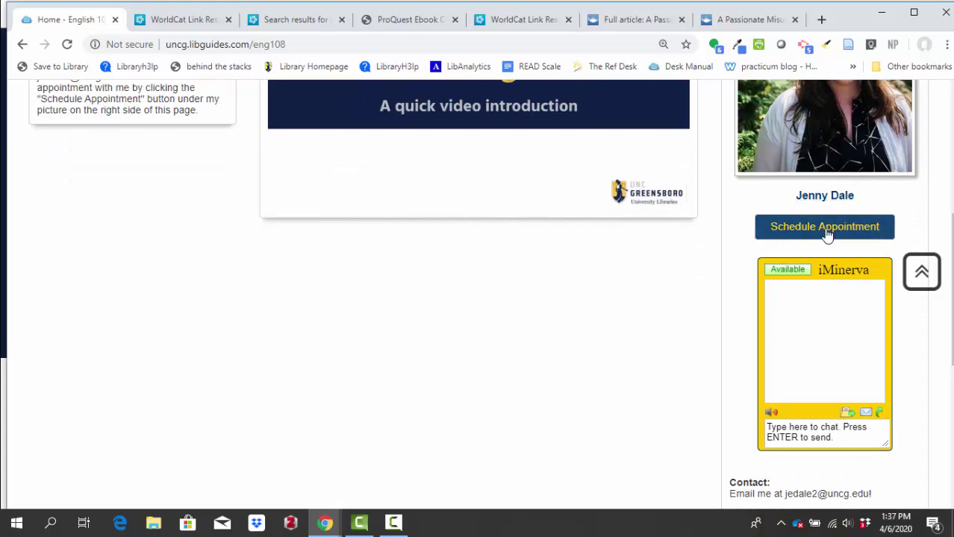
scroll(553, 329, "down", 1)
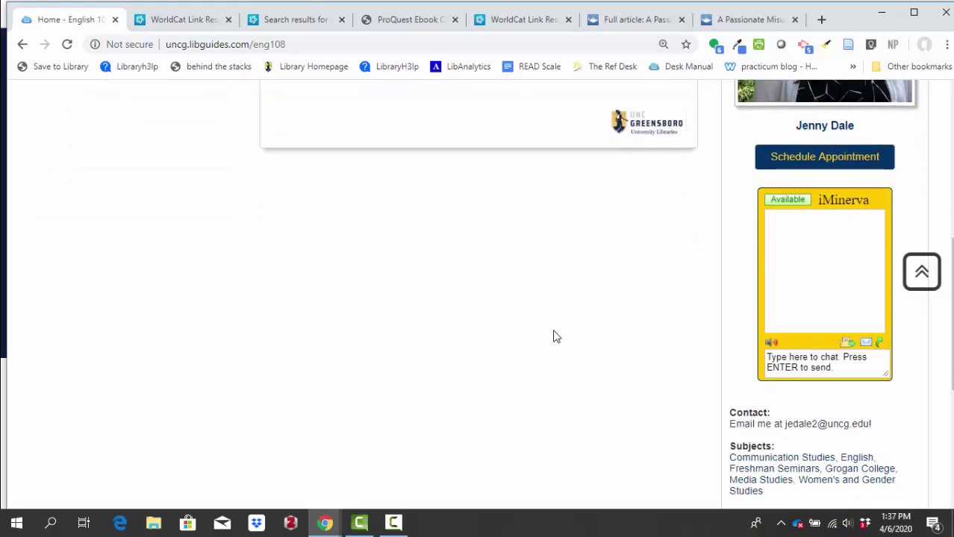
scroll(553, 337, "up", 7)
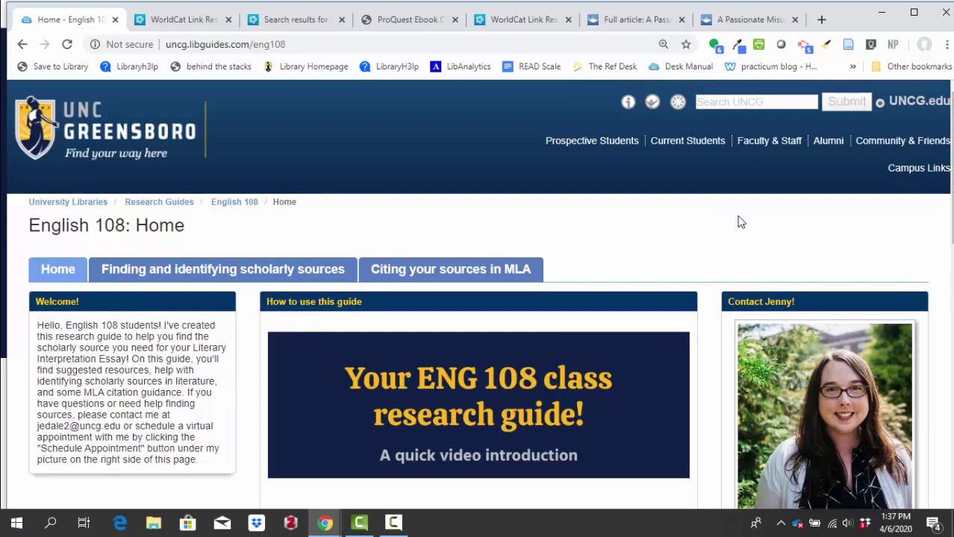
Open the University Libraries homepage at library.uncg.edu in a new browser window.
key("ctrl+n")
type("libary")
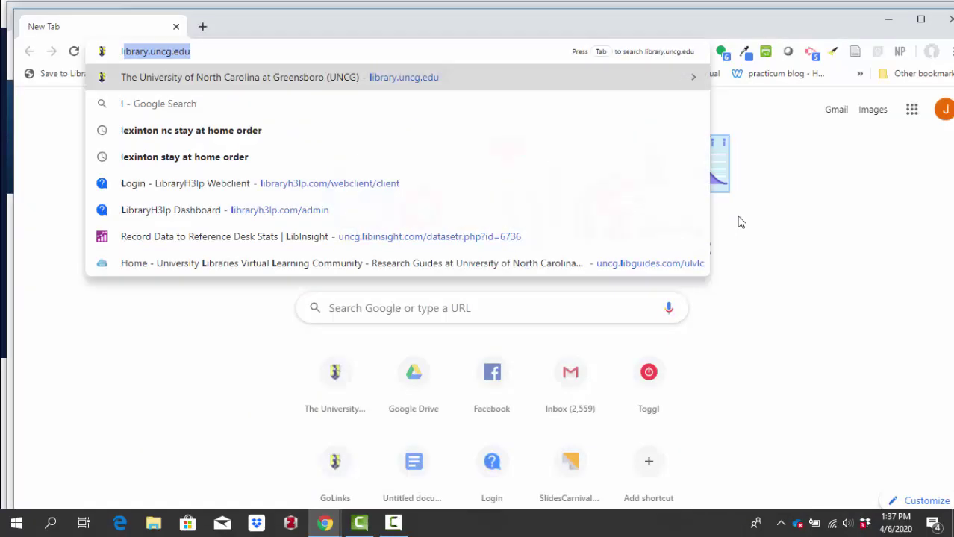
key("BackSpace")
key("BackSpace")
key("BackSpace")
type("rary.uncg.edu")
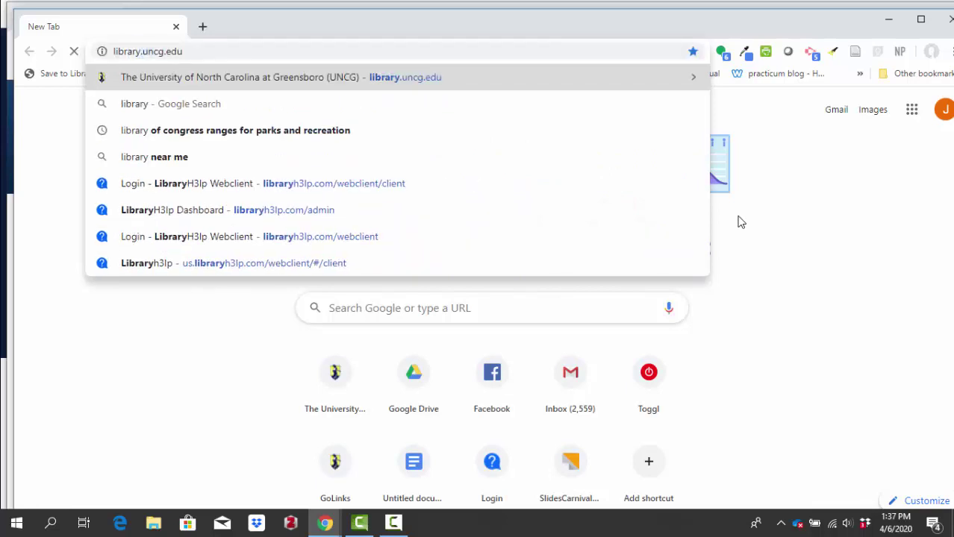
key("Return")
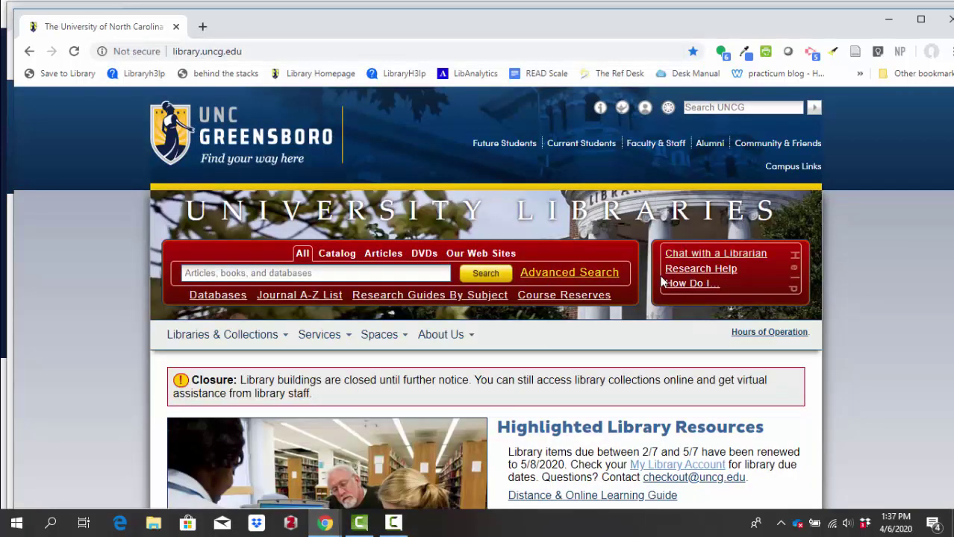
Open the library's Chat with a Librarian page and locate the iMinerva chat box and service hours.
left_click(732, 261)
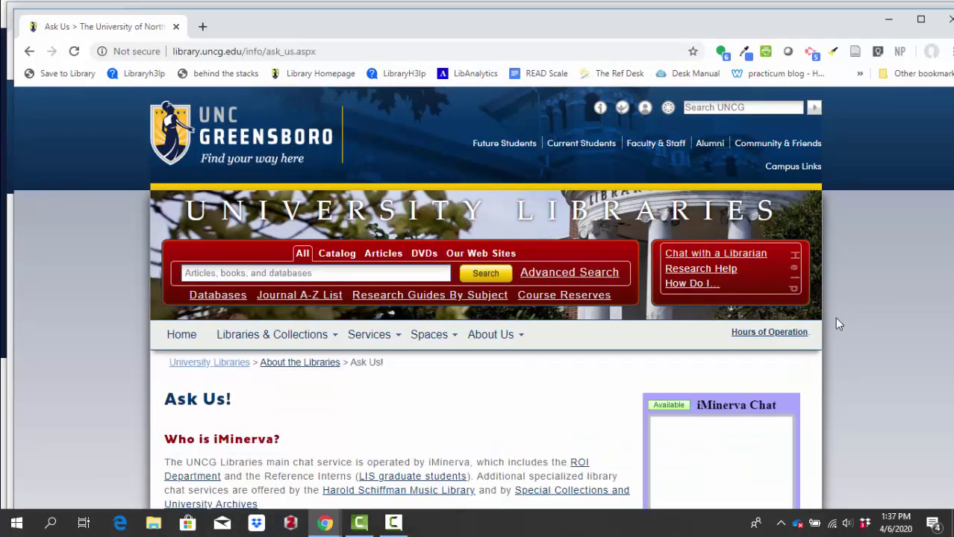
scroll(833, 321, "down", 3)
scroll(704, 351, "down", 1)
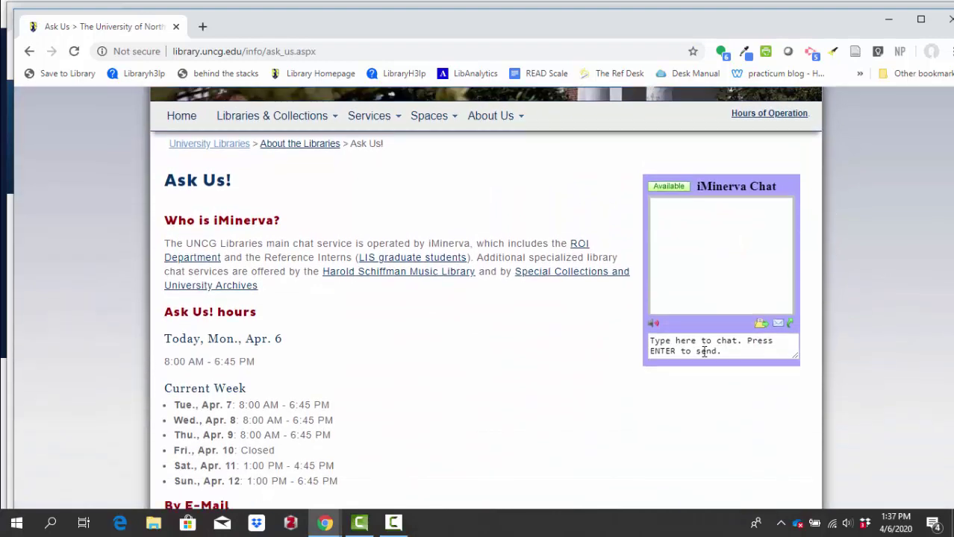